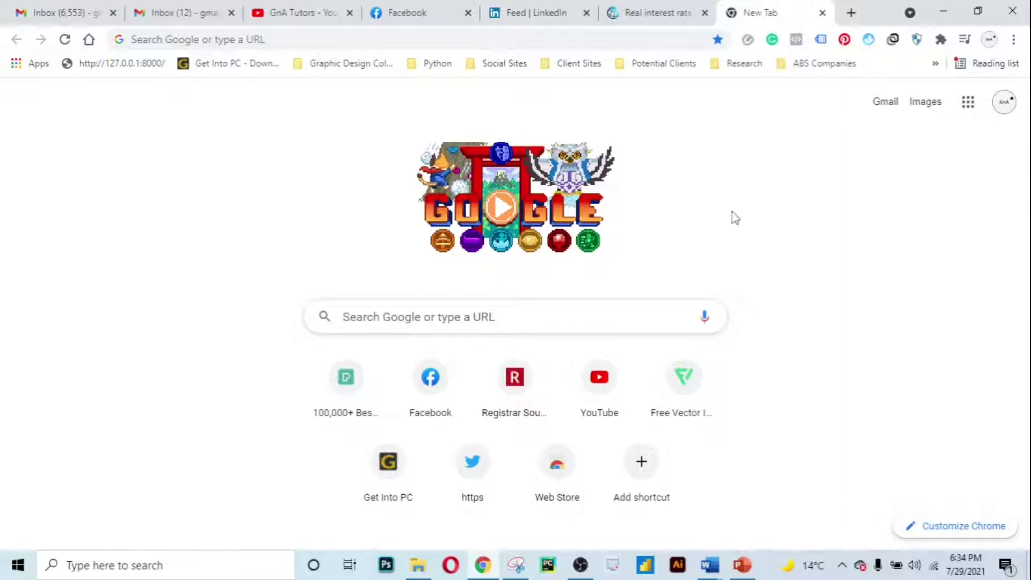
# Search Google for 'imf' and scroll down to the International Monetary Fund homepage result
pyautogui.click(622, 316)
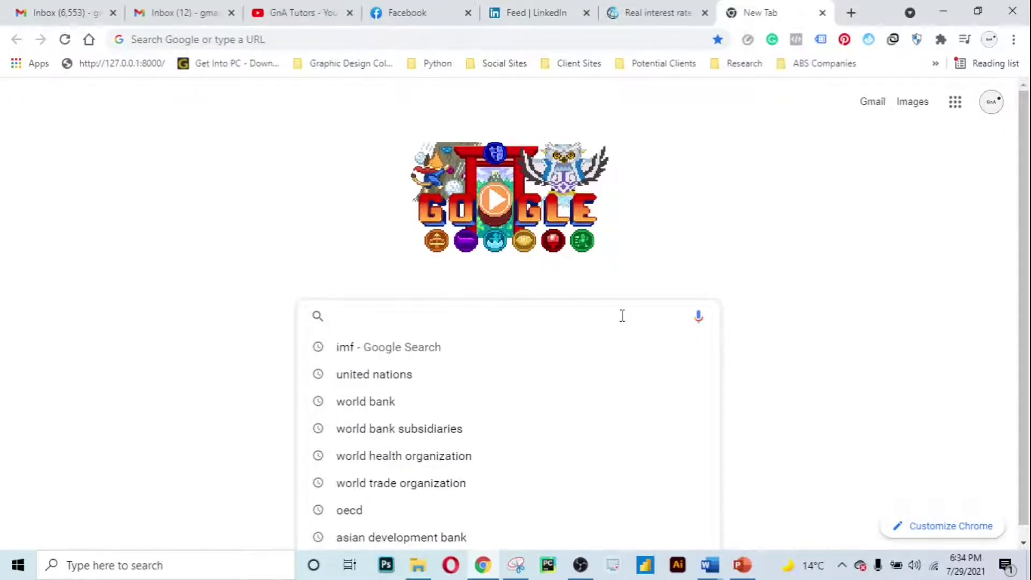
pyautogui.write('imf')
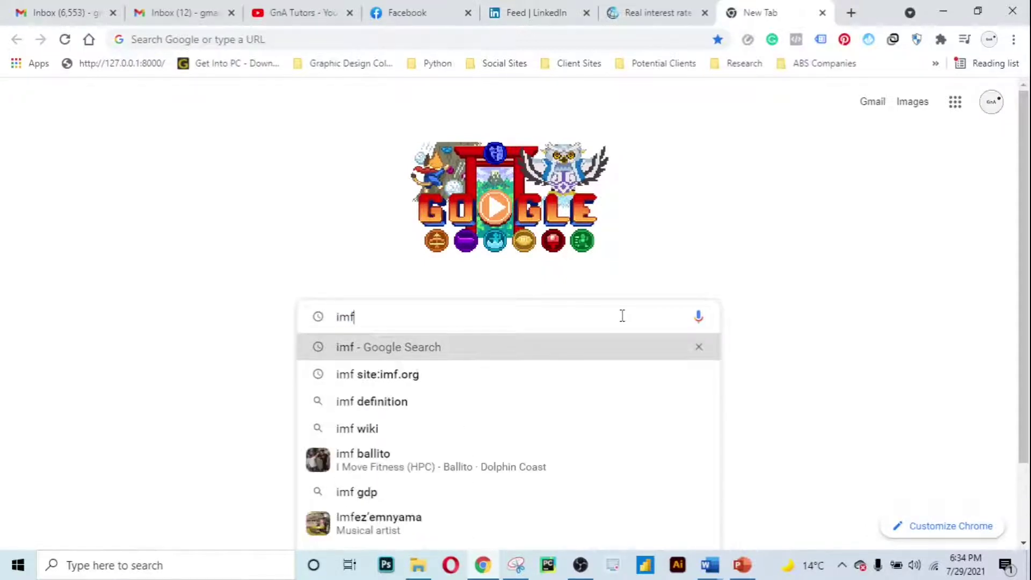
pyautogui.press('Return')
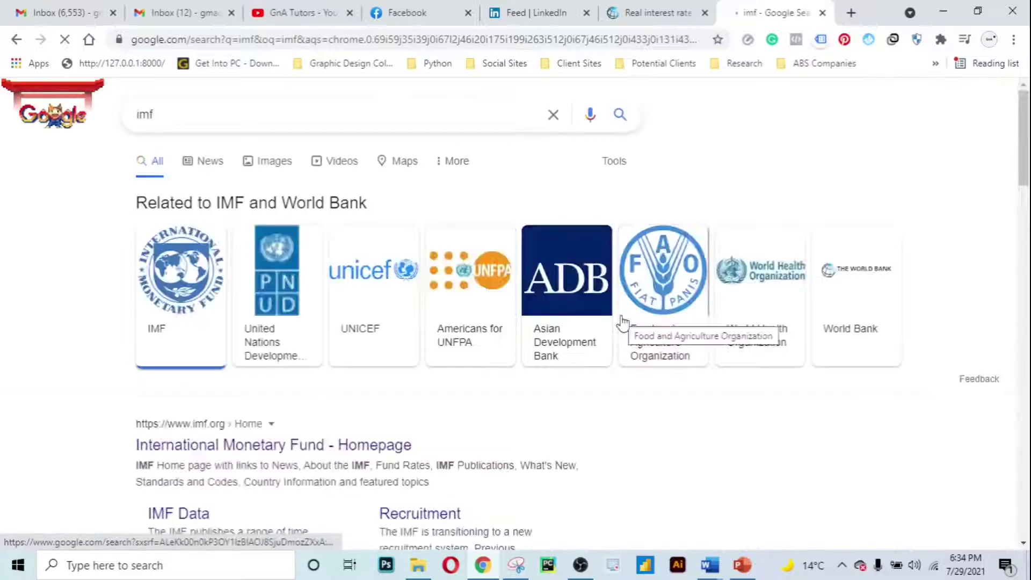
pyautogui.scroll(-1, 428, 442)
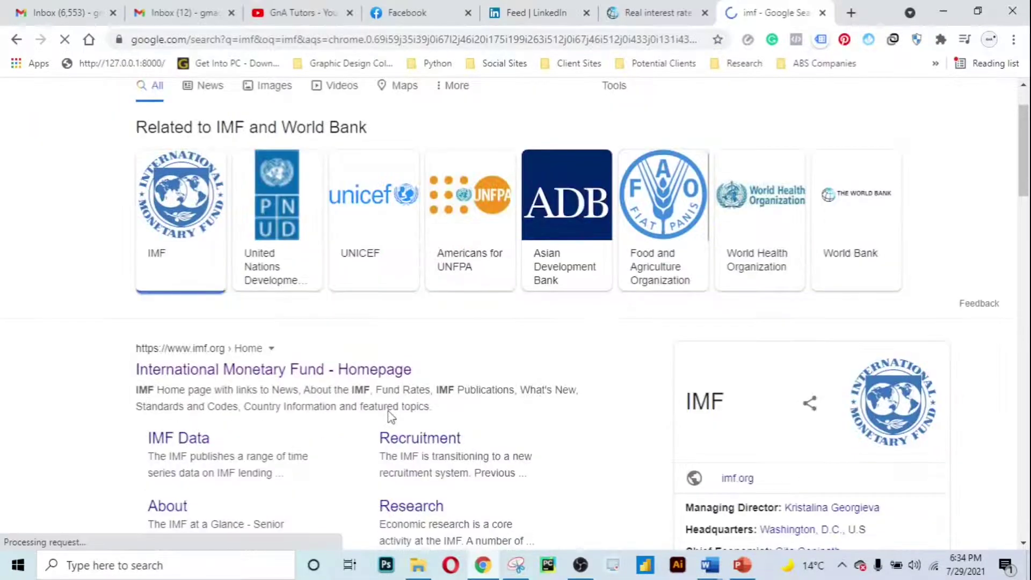
# Load imf.org from the 'International Monetary Fund - Homepage' search result
pyautogui.click(380, 375)
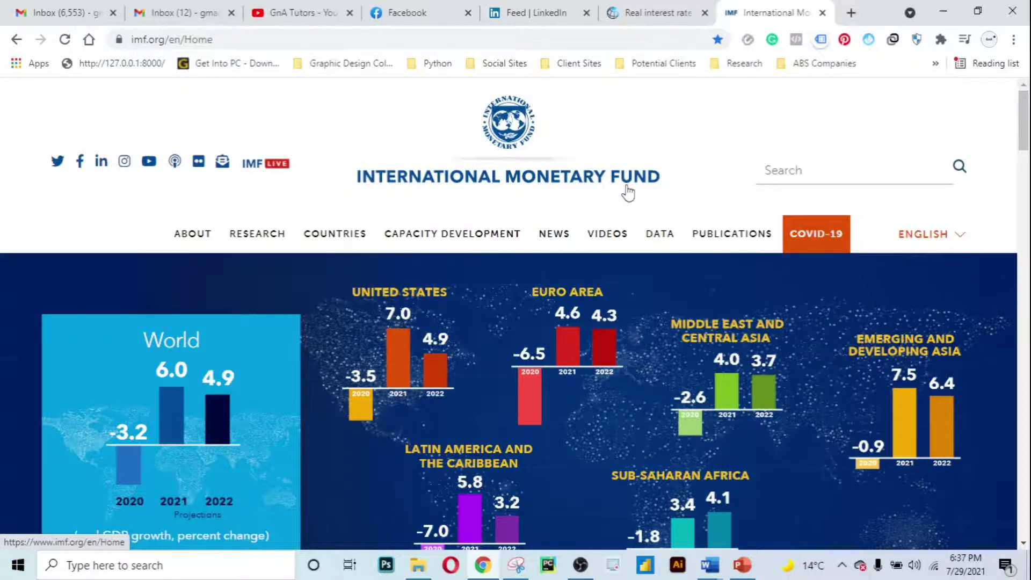
# Go through the DATA menu to the World Economic Outlook Databases page
pyautogui.click(658, 235)
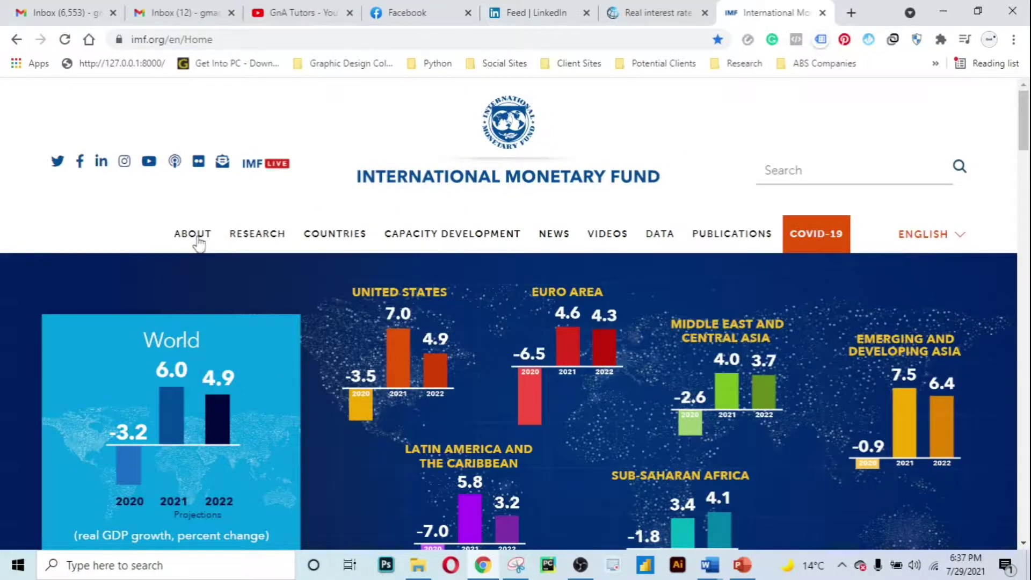
pyautogui.moveTo(271, 238)
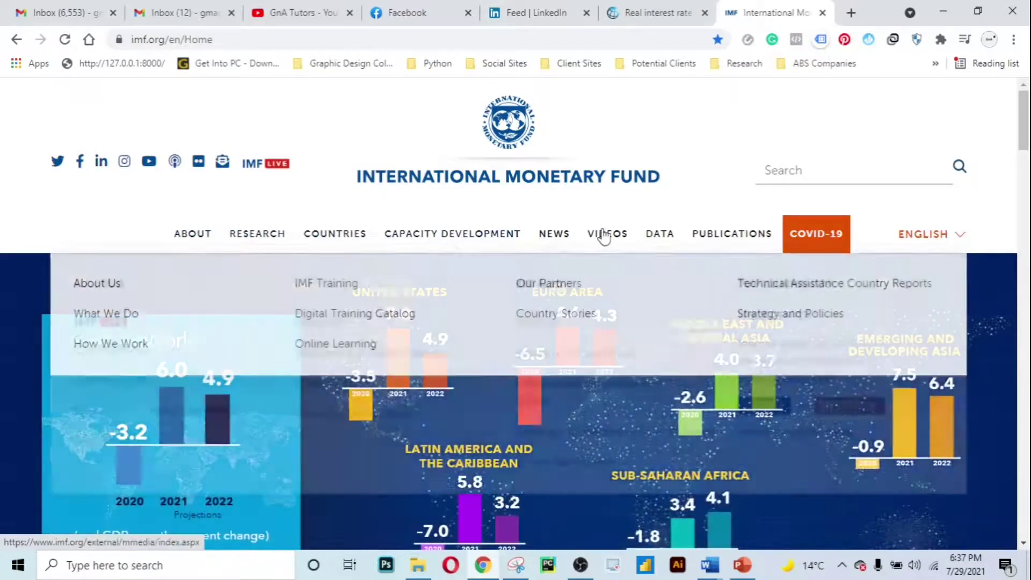
pyautogui.moveTo(663, 239)
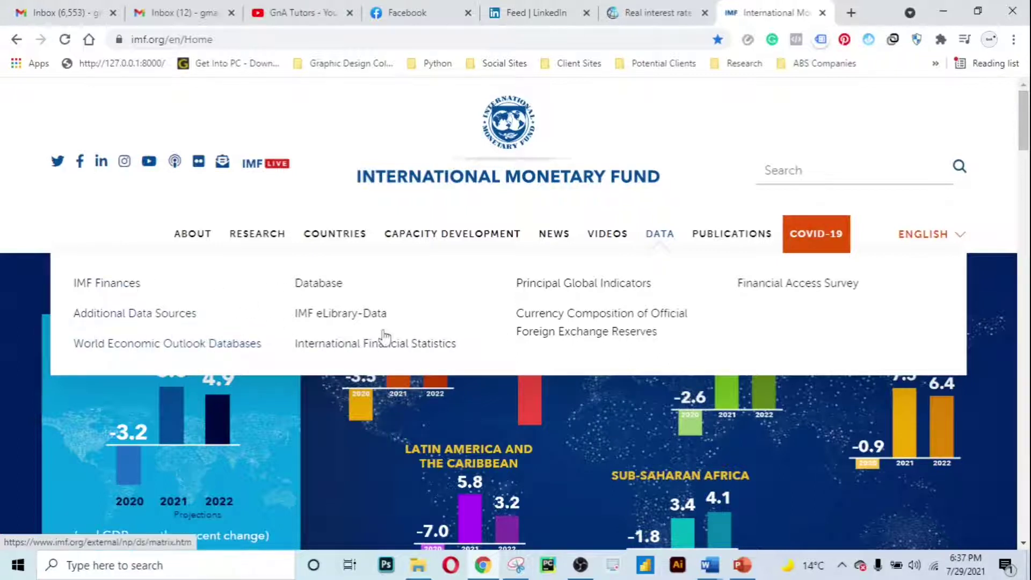
pyautogui.click(179, 355)
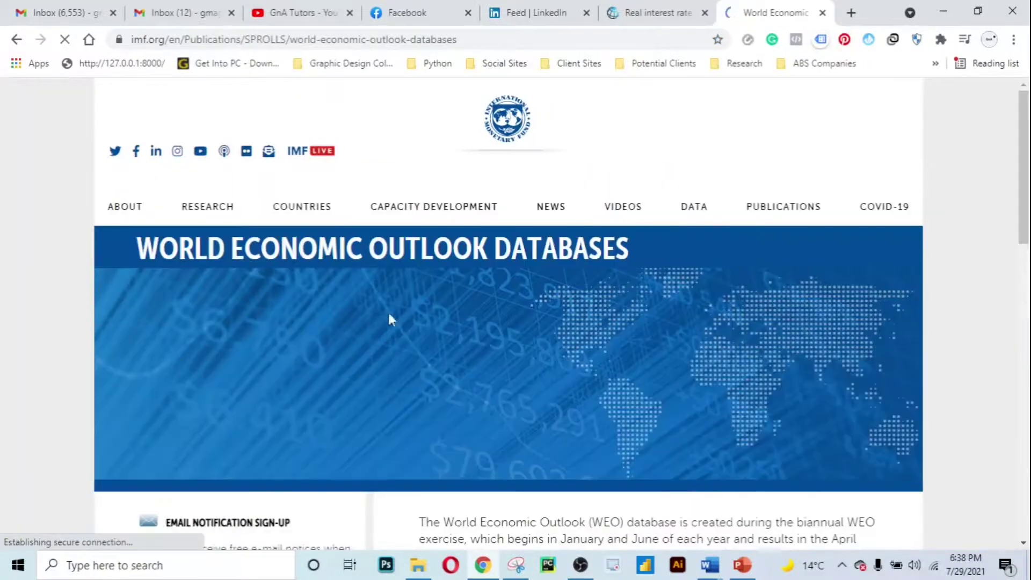
# Scroll through the WEO releases list to find the April 2021 edition
pyautogui.scroll(-3, 495, 303)
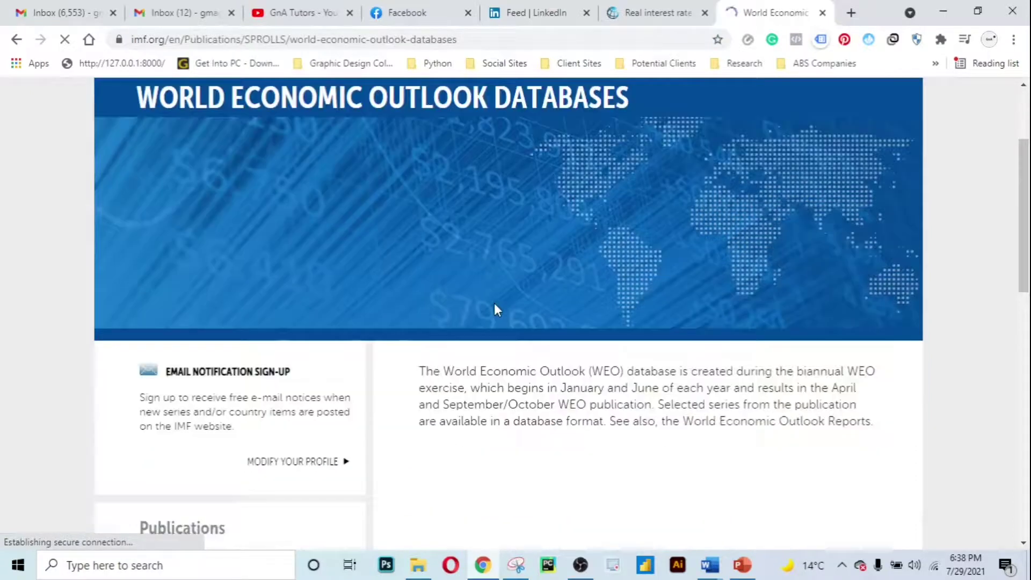
pyautogui.scroll(-3, 494, 304)
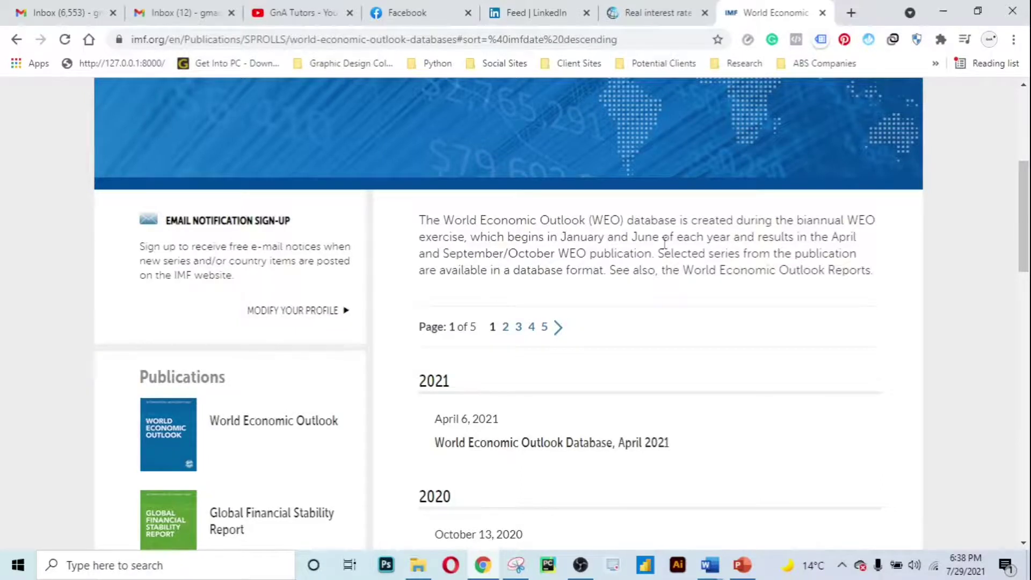
pyautogui.scroll(-1, 665, 244)
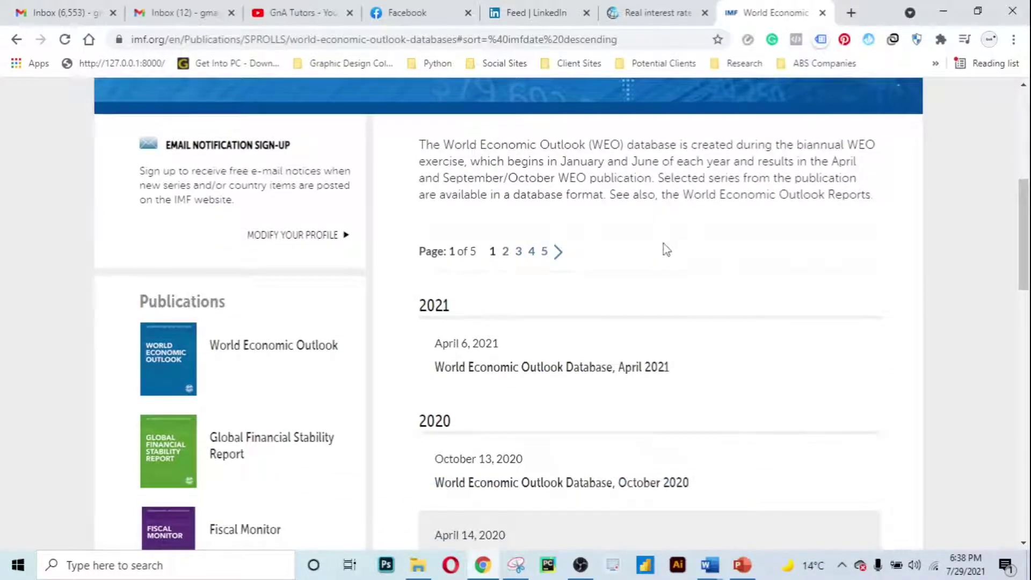
pyautogui.scroll(-3, 666, 250)
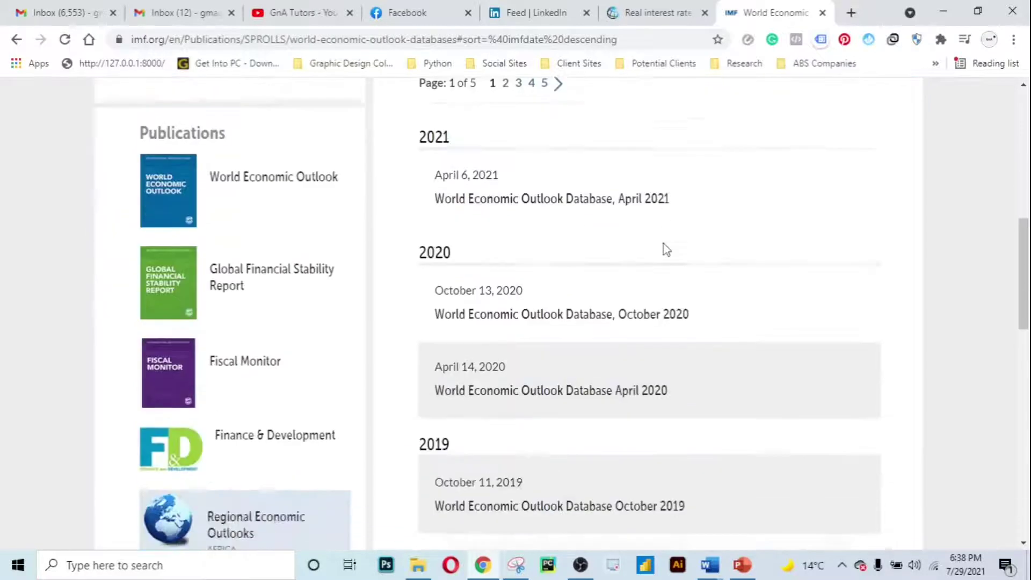
pyautogui.scroll(3, 665, 248)
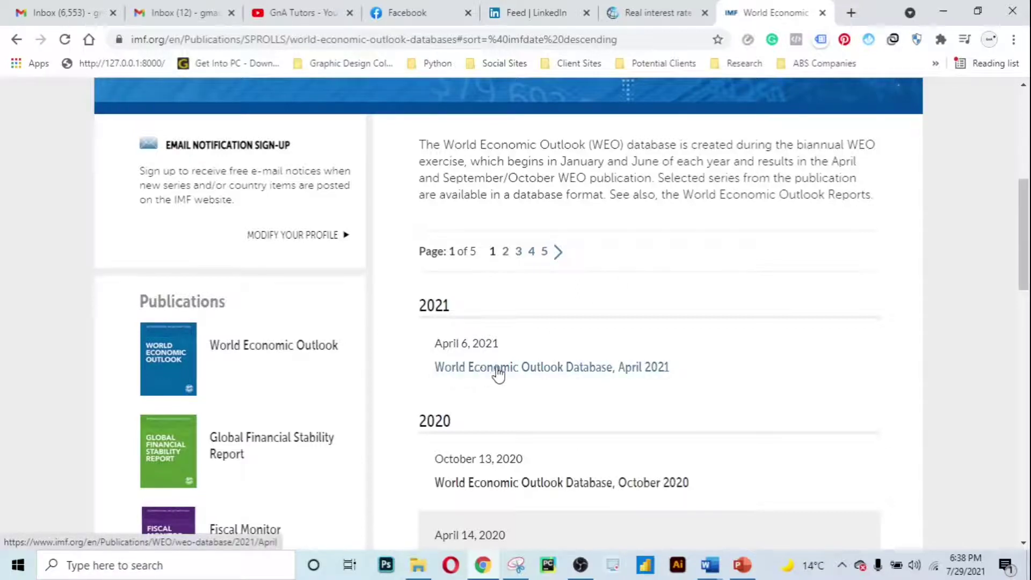
pyautogui.scroll(-3, 704, 367)
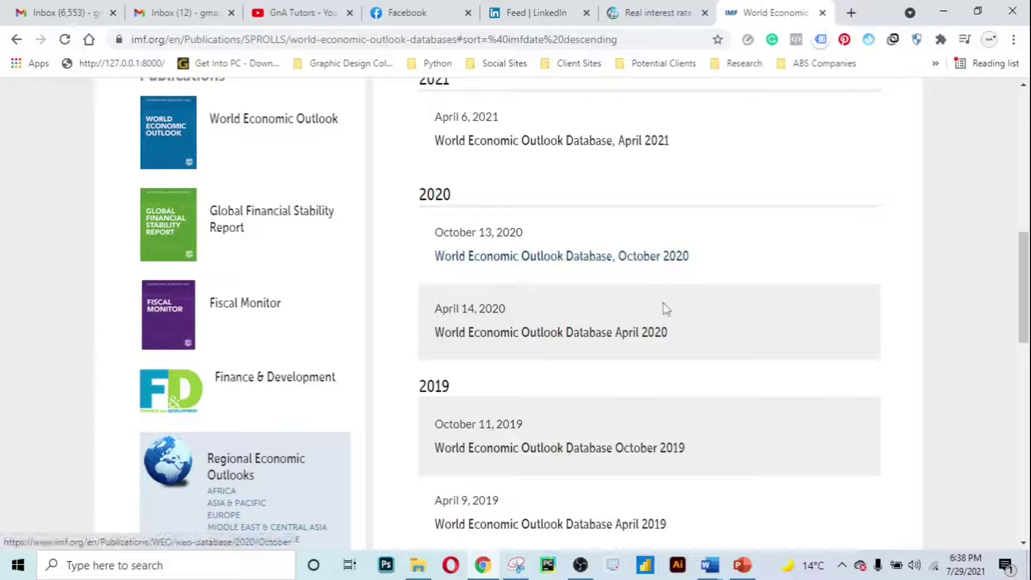
pyautogui.scroll(-1, 679, 340)
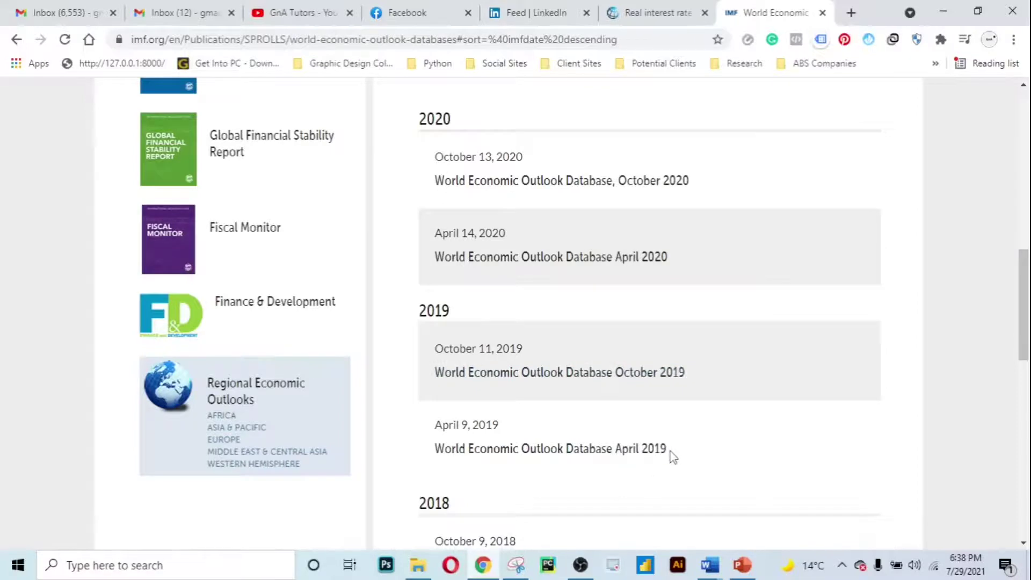
pyautogui.scroll(2, 668, 456)
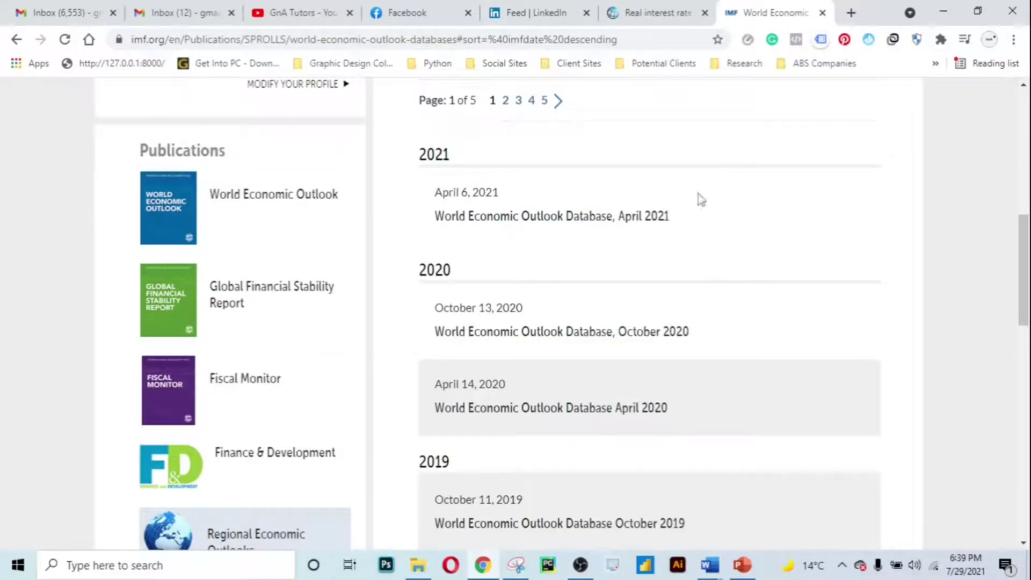
# Open the World Economic Outlook Database, April 2021 edition
pyautogui.click(568, 217)
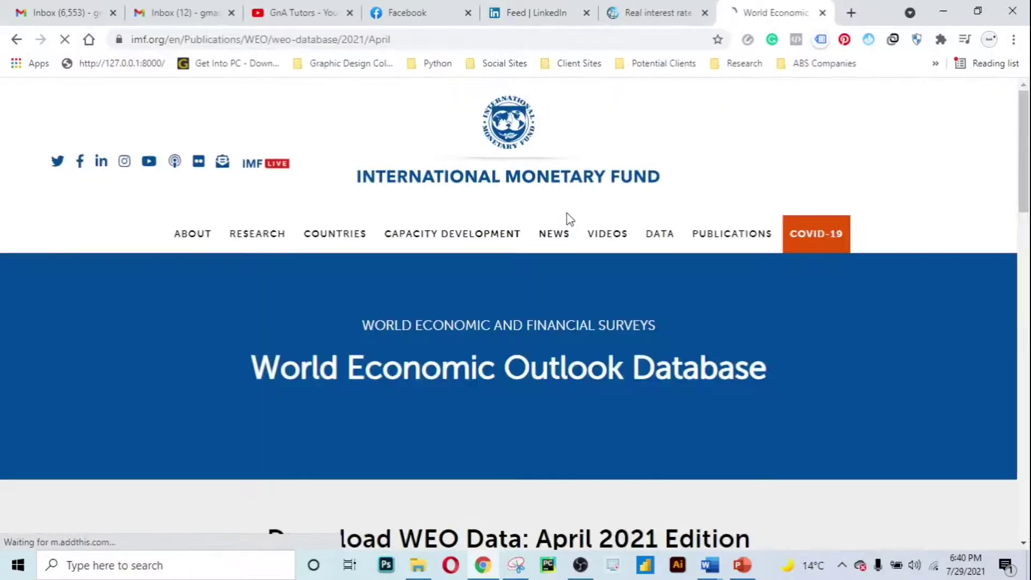
pyautogui.scroll(-5, 566, 216)
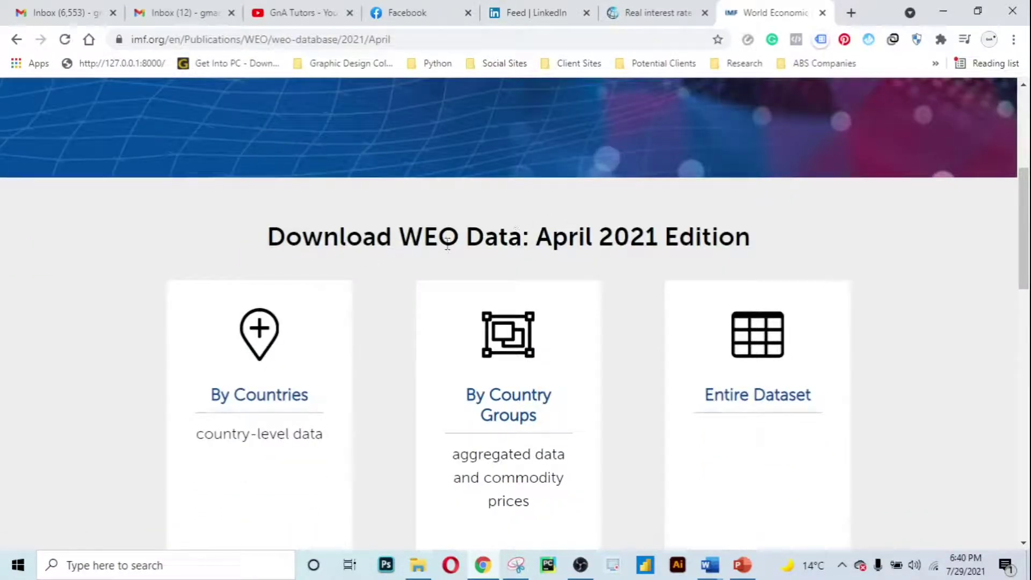
pyautogui.scroll(-3, 573, 230)
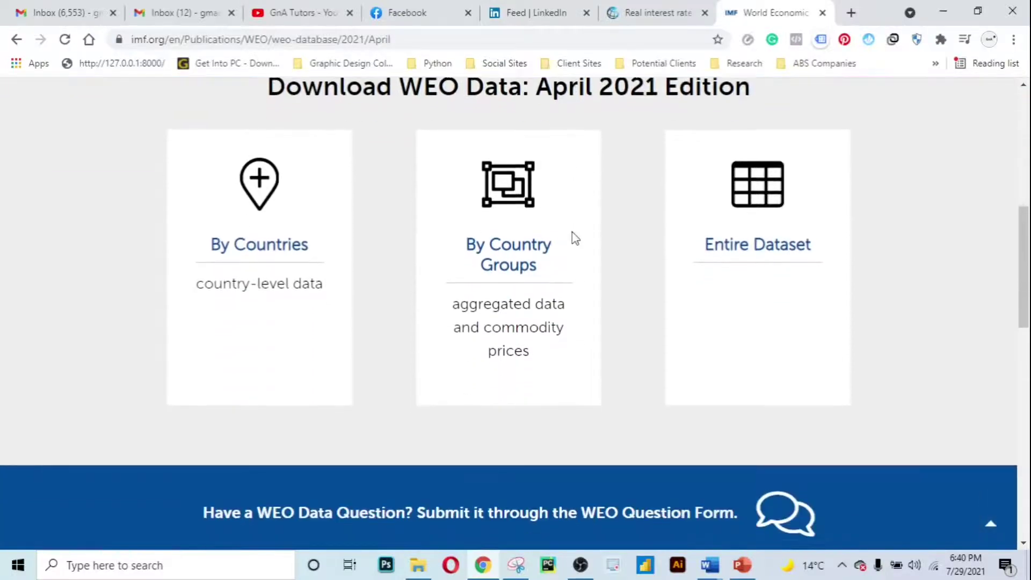
# Choose data By Countries and select the Sub-Saharan Africa country group
pyautogui.click(264, 250)
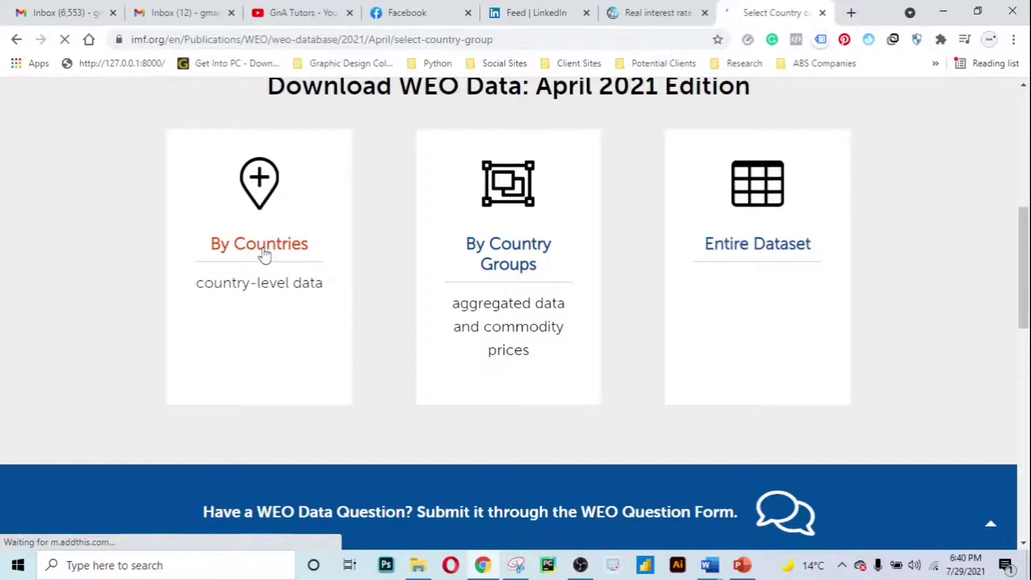
pyautogui.scroll(-8, 486, 240)
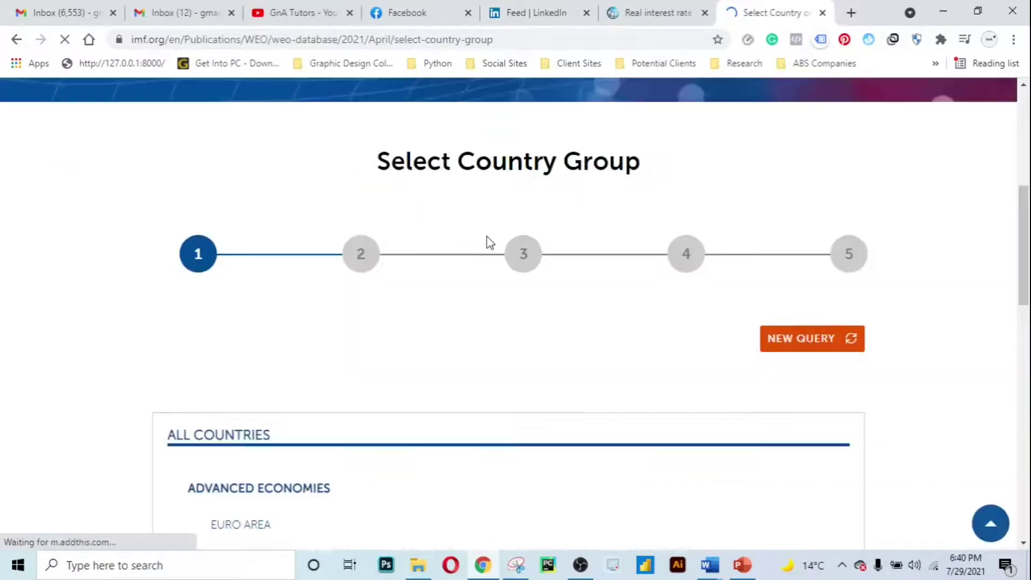
pyautogui.scroll(-3, 489, 243)
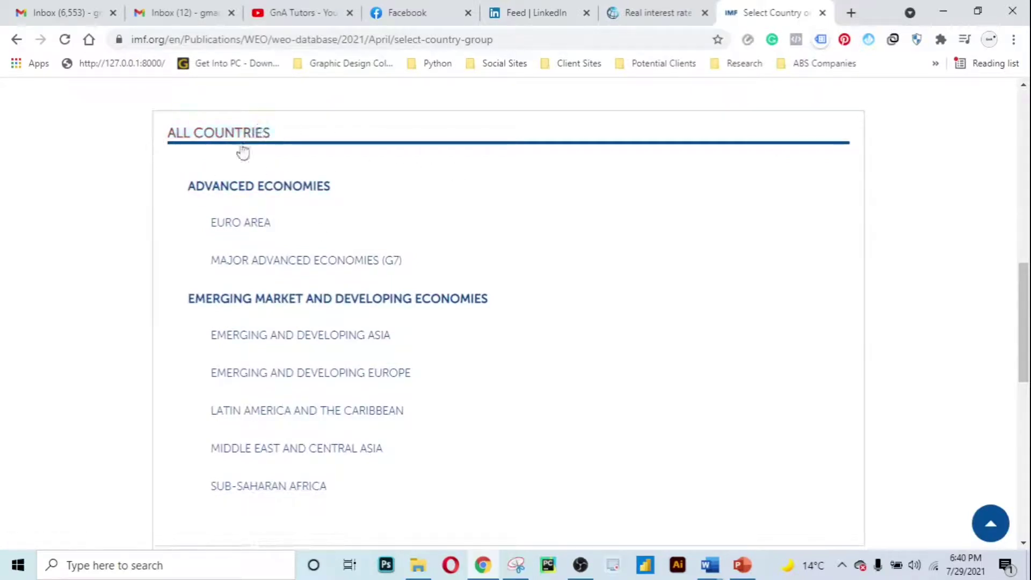
pyautogui.scroll(-2, 366, 191)
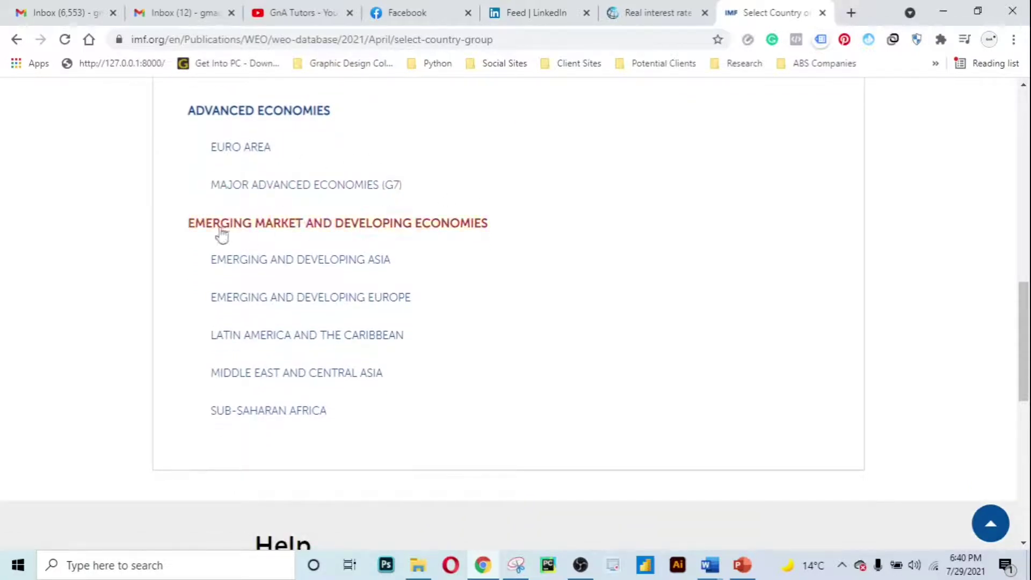
pyautogui.scroll(-2, 367, 232)
pyautogui.scroll(-3, 367, 233)
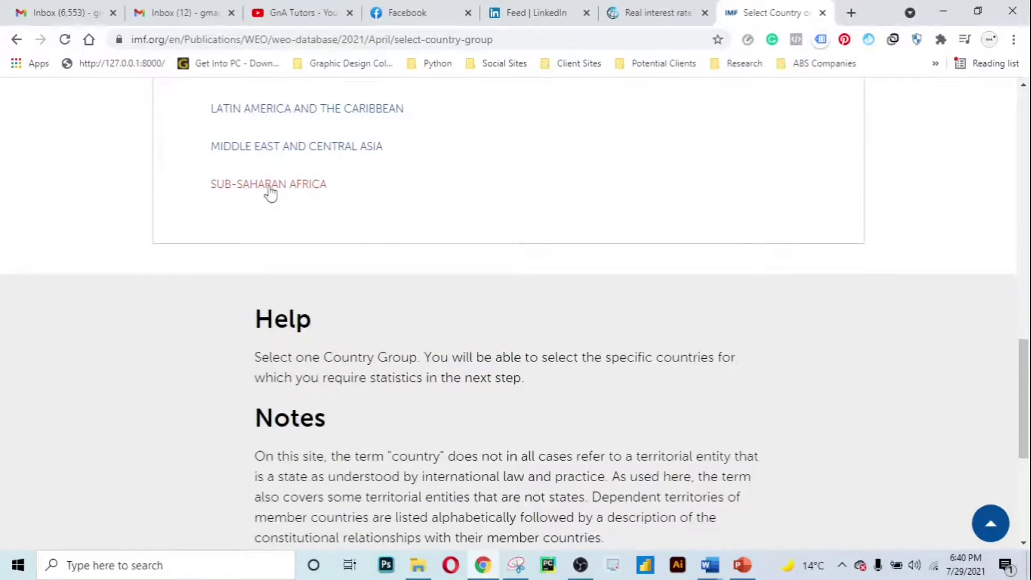
pyautogui.click(272, 193)
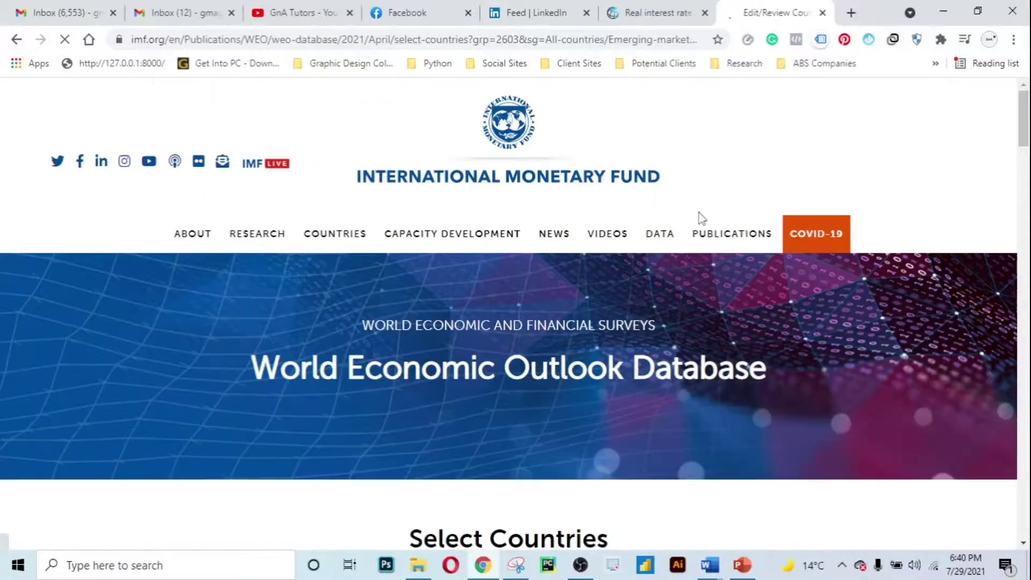
# Clear all Sub-Saharan Africa countries, tick only Zimbabwe, and continue to subject selection
pyautogui.scroll(-5, 663, 211)
pyautogui.scroll(-5, 664, 210)
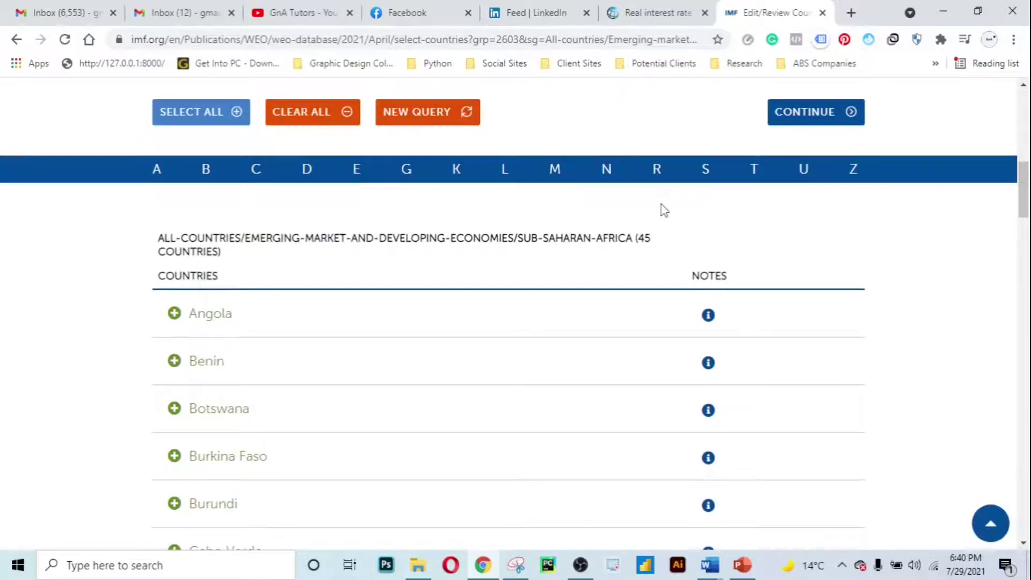
pyautogui.scroll(-4, 408, 251)
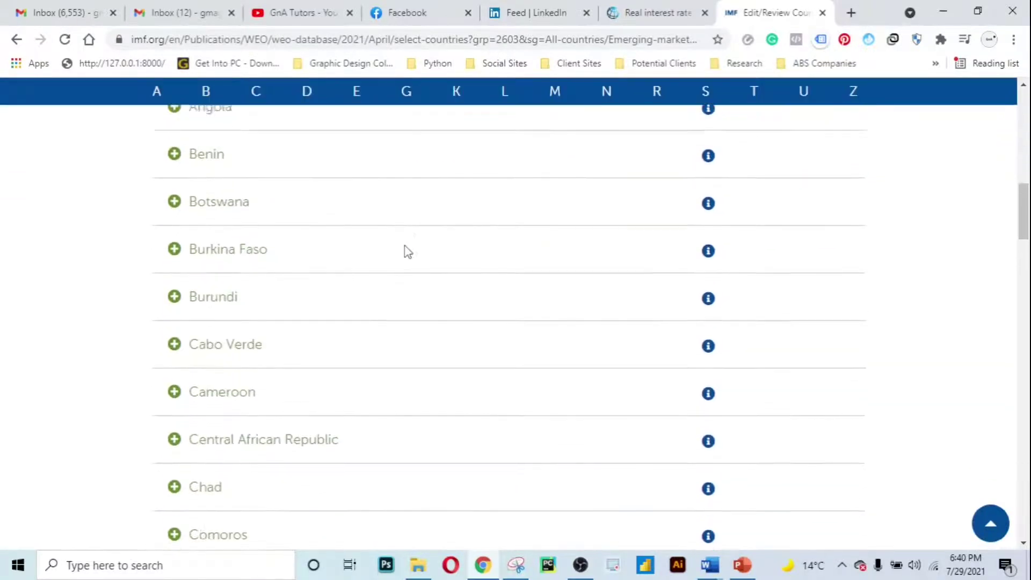
pyautogui.scroll(4, 408, 251)
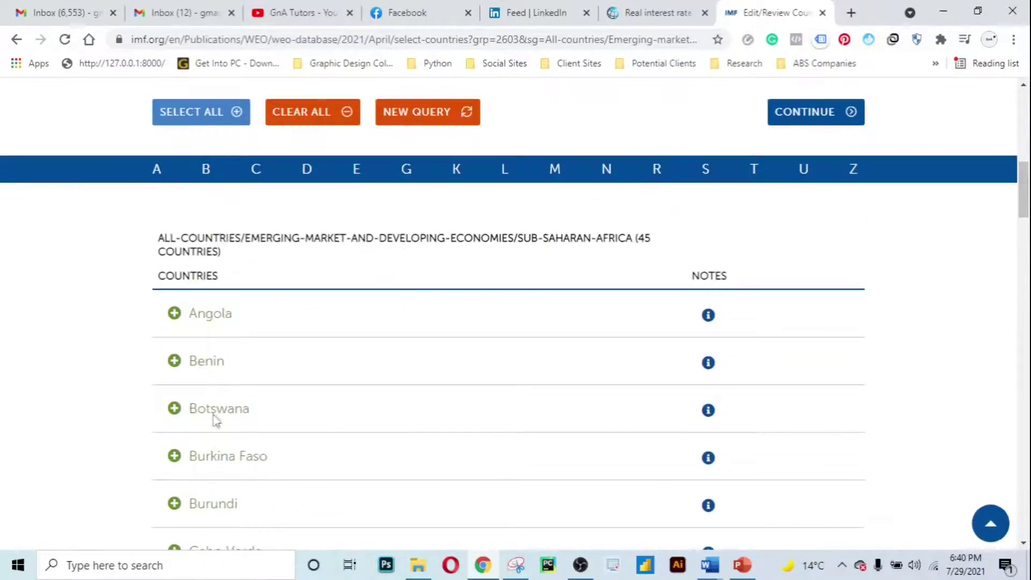
pyautogui.scroll(-7, 438, 307)
pyautogui.scroll(-20, 442, 307)
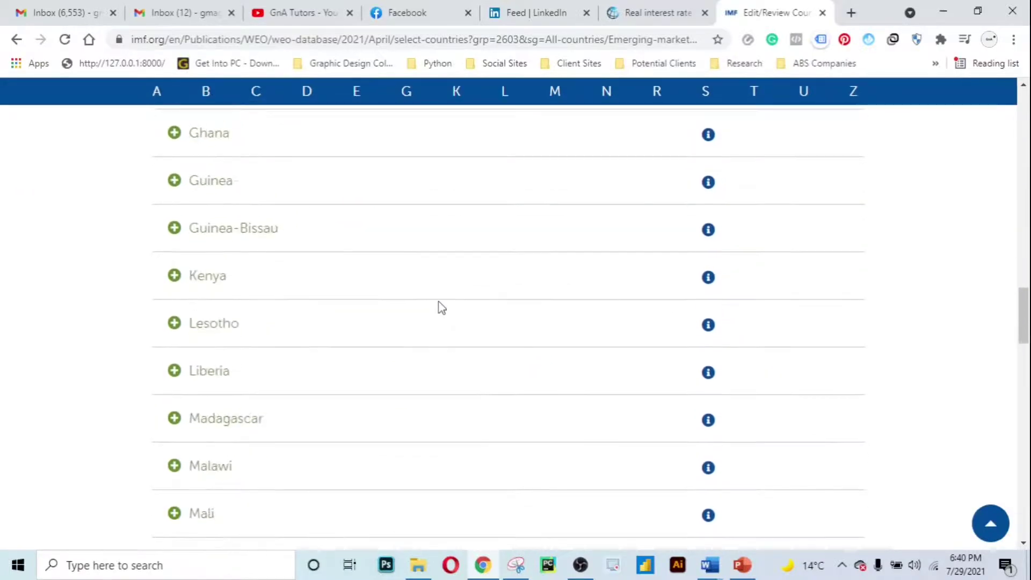
pyautogui.scroll(-8, 441, 307)
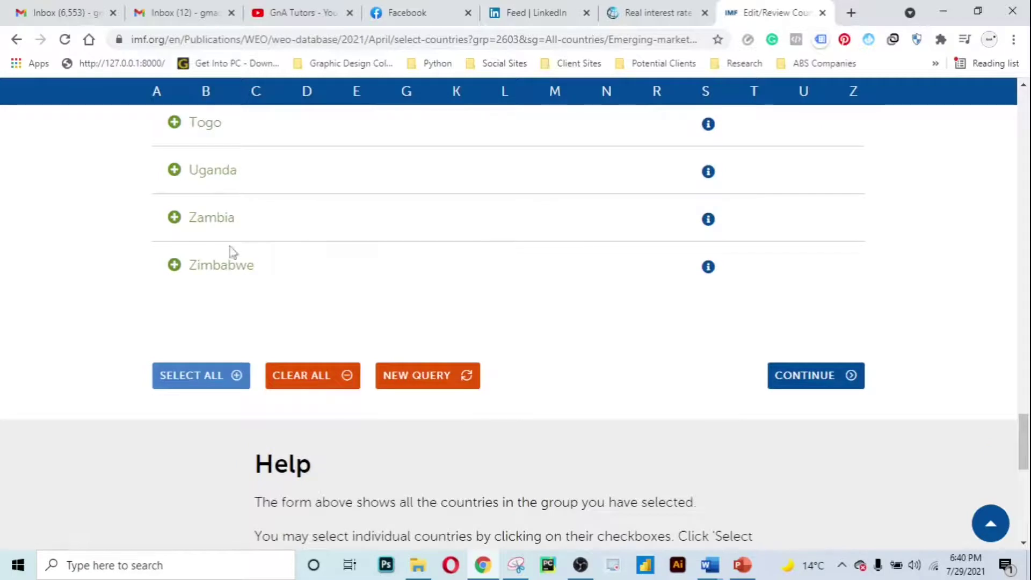
pyautogui.click(313, 386)
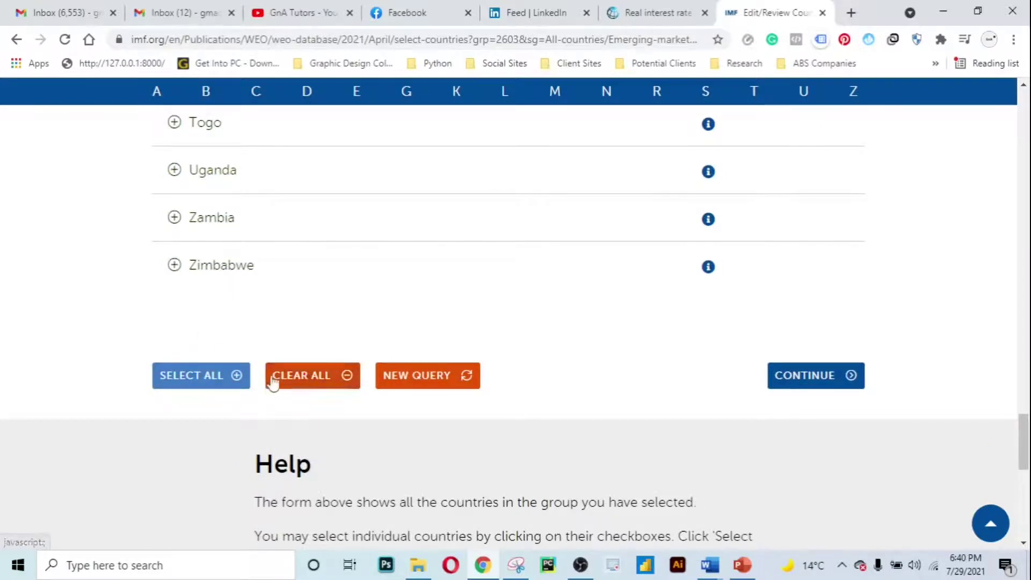
pyautogui.click(201, 270)
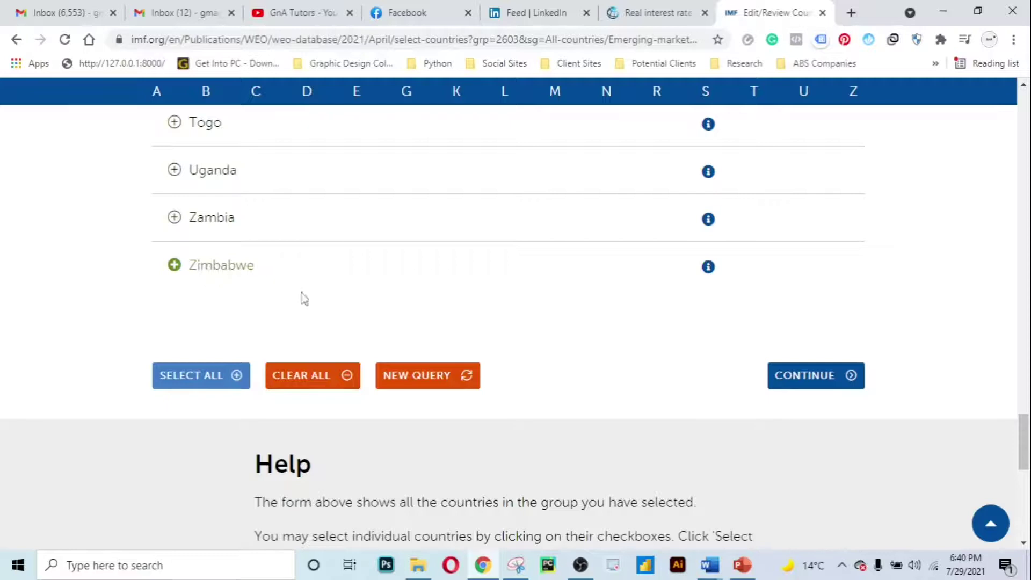
pyautogui.click(827, 379)
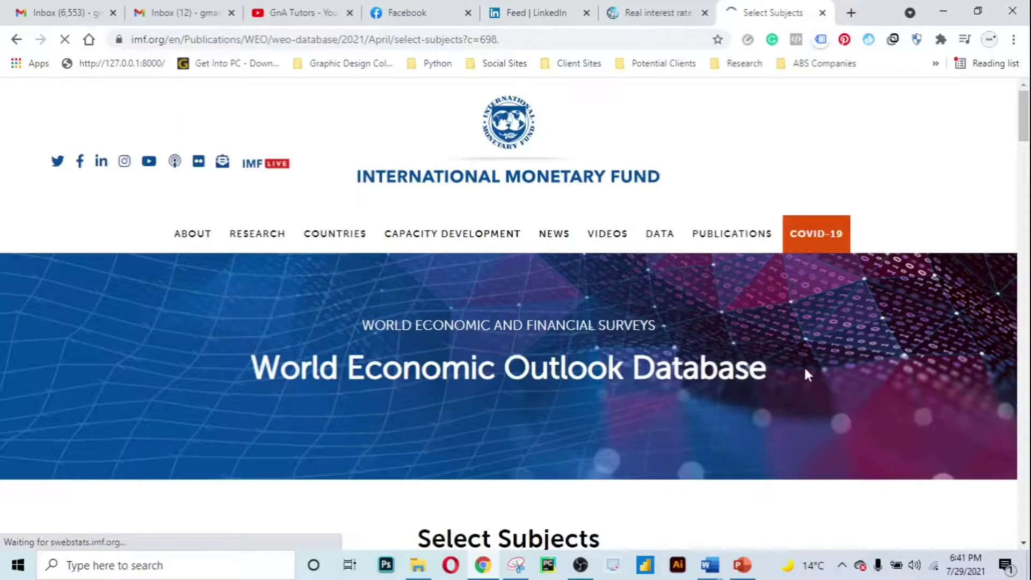
# Tick GDP constant prices (national currency, percent change) and current prices (national currency, U.S. dollars)
pyautogui.scroll(-1, 654, 320)
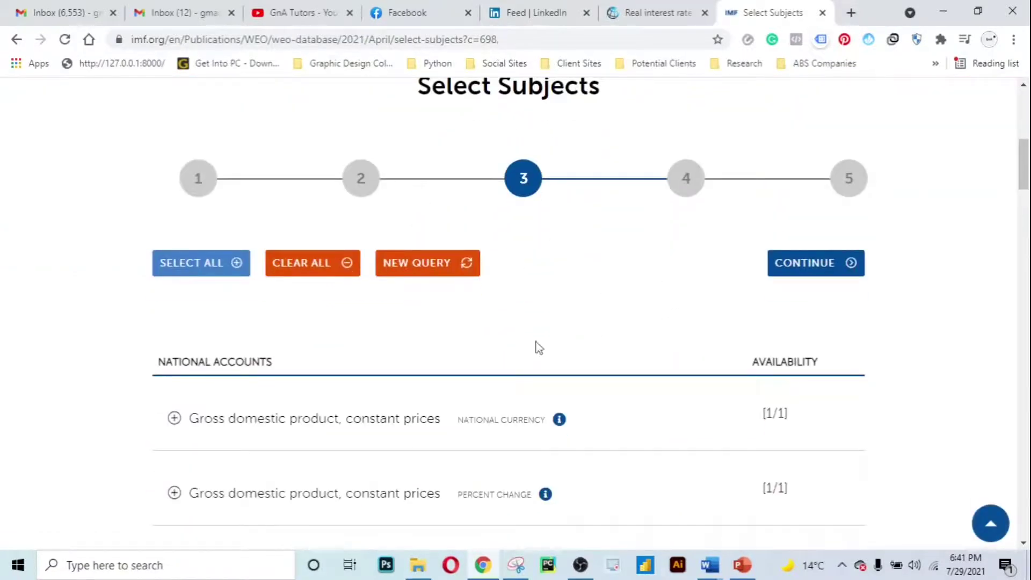
pyautogui.scroll(-3, 704, 367)
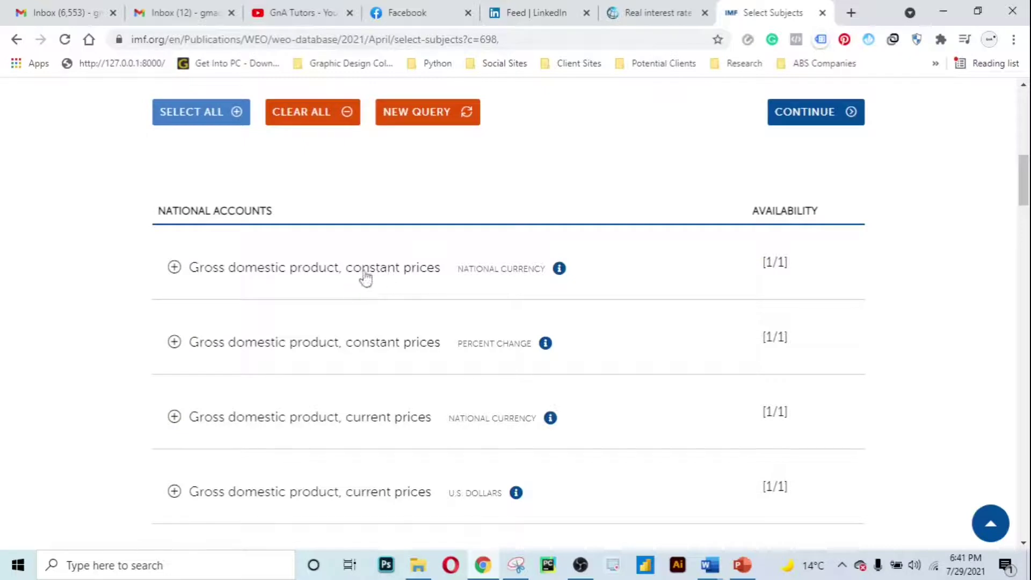
pyautogui.click(280, 276)
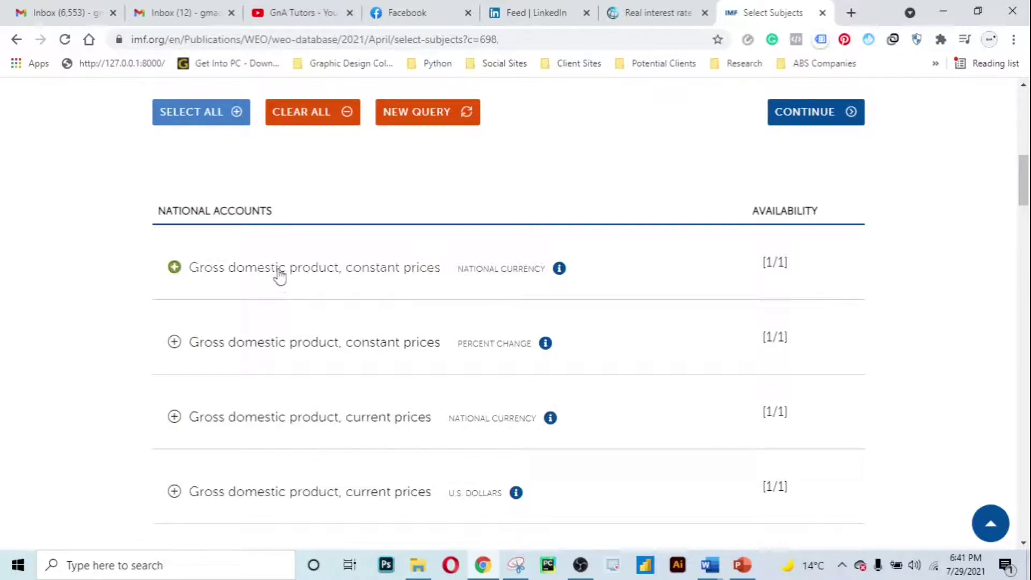
pyautogui.scroll(-1, 279, 276)
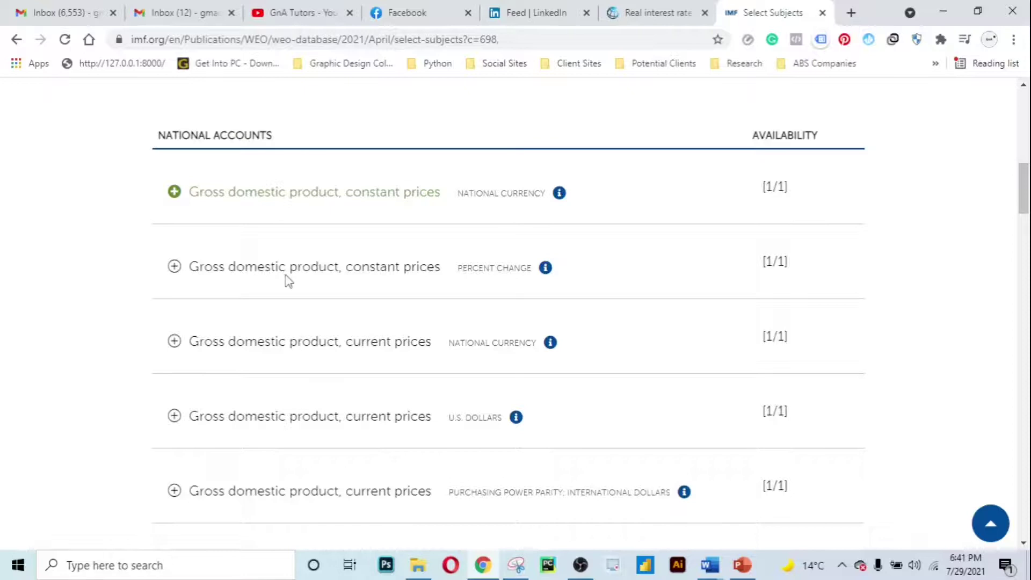
pyautogui.click(235, 276)
pyautogui.scroll(-1, 236, 276)
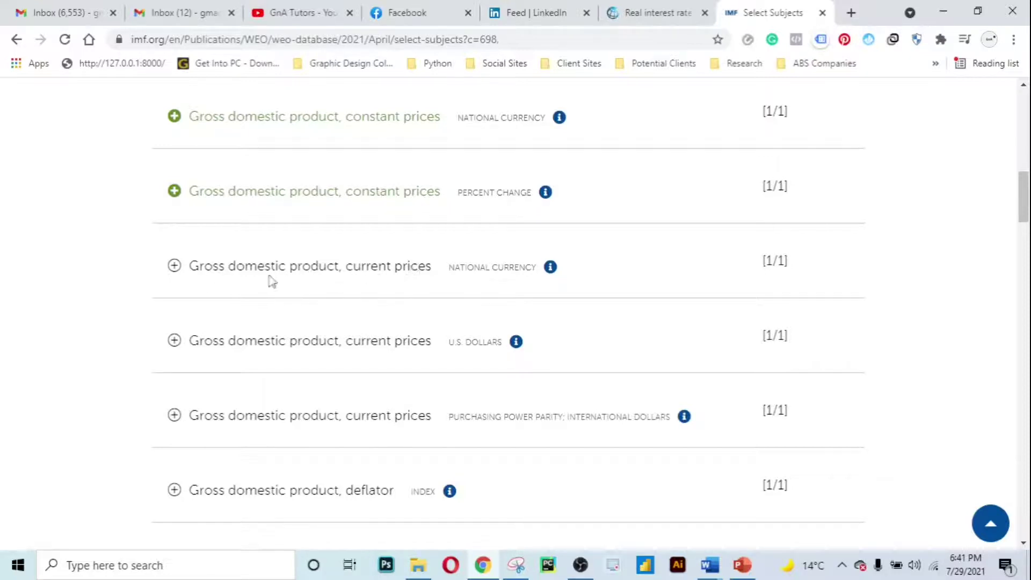
pyautogui.click(248, 273)
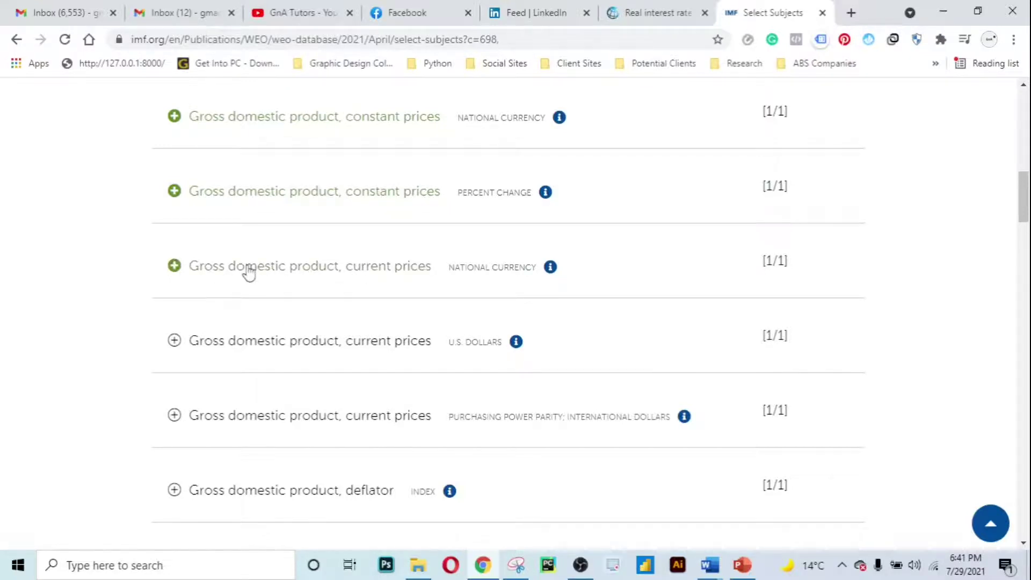
pyautogui.scroll(1, 385, 279)
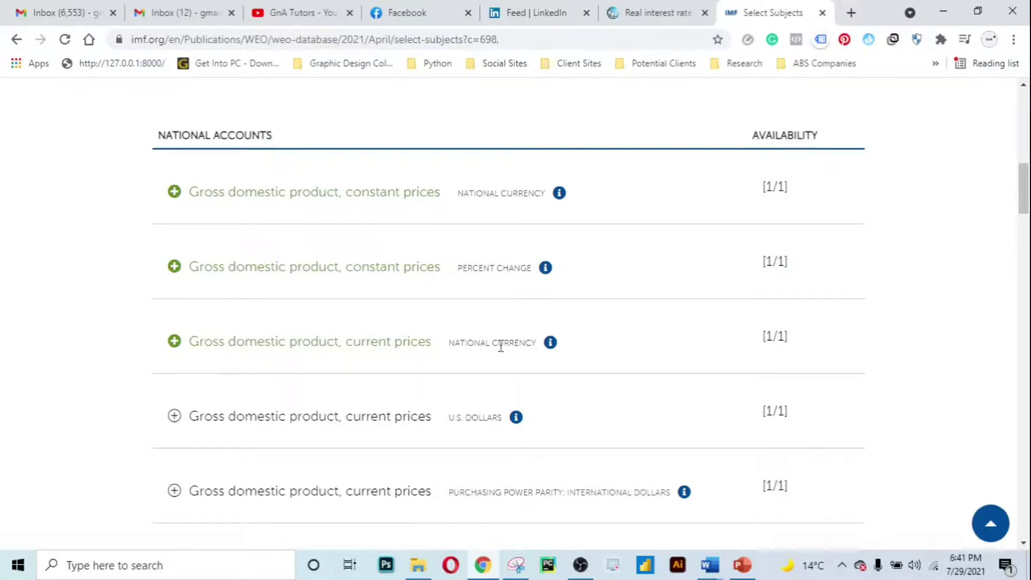
pyautogui.scroll(-1, 266, 351)
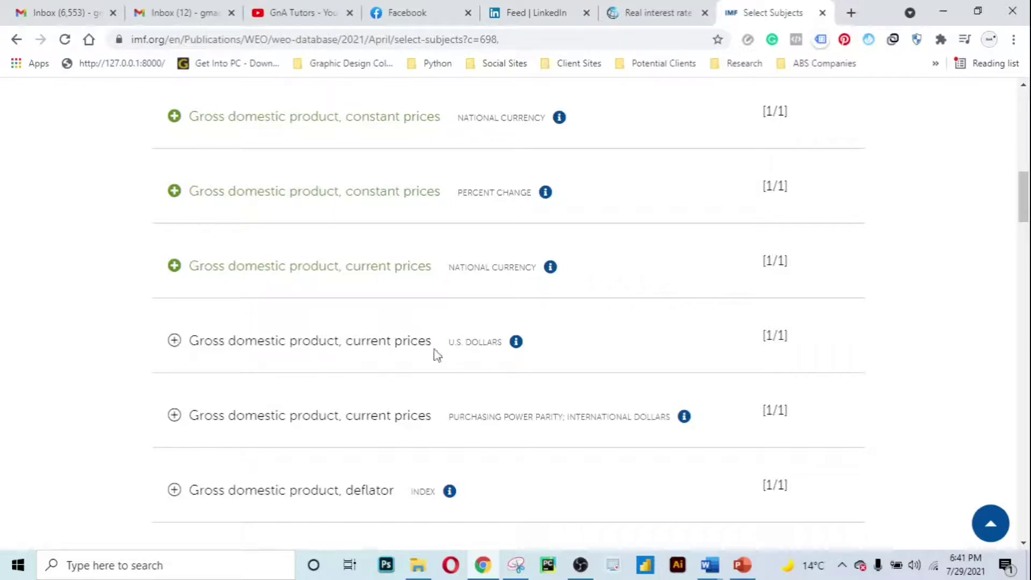
pyautogui.click(175, 341)
pyautogui.scroll(-6, 360, 345)
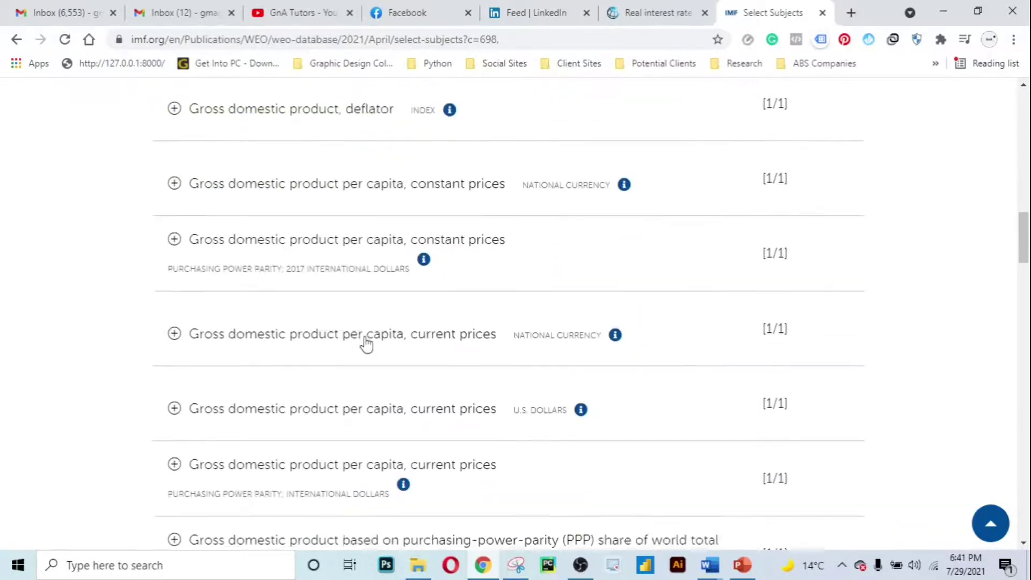
# Tick Inflation, average consumer prices (Index) under Monetary
pyautogui.scroll(-7, 366, 344)
pyautogui.scroll(4, 368, 343)
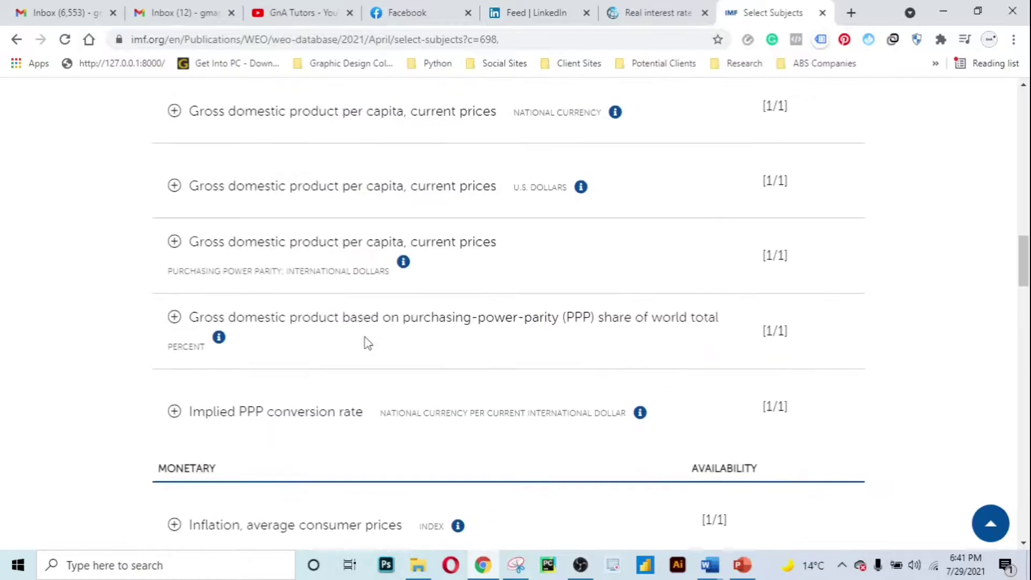
pyautogui.scroll(-4, 368, 343)
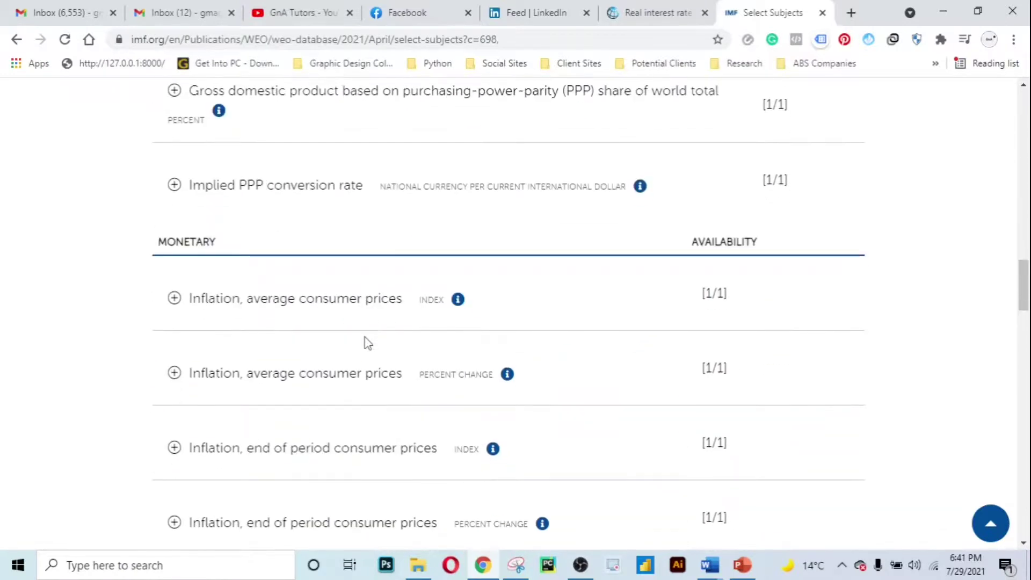
pyautogui.scroll(-3, 368, 343)
pyautogui.scroll(1, 368, 343)
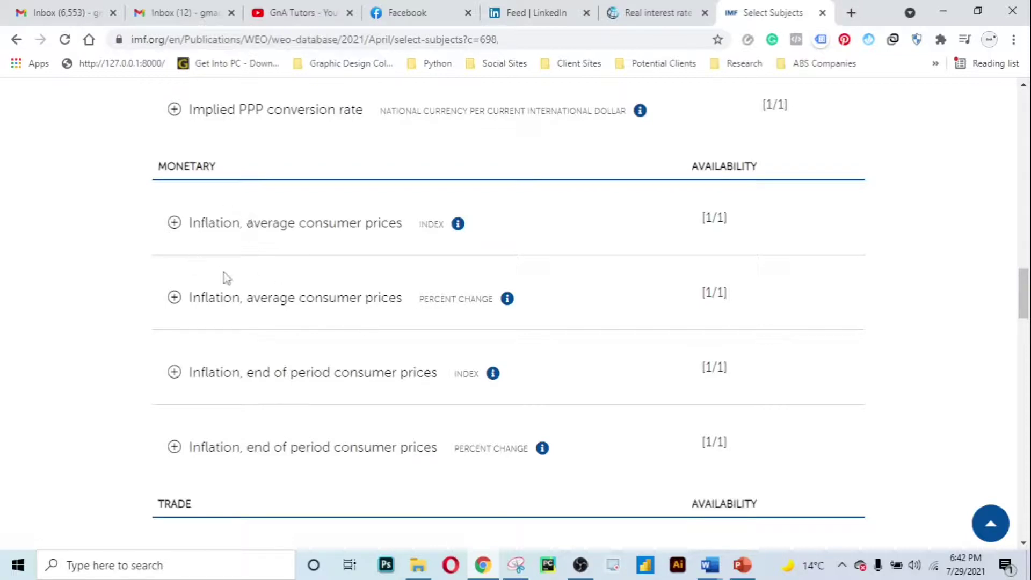
pyautogui.click(174, 226)
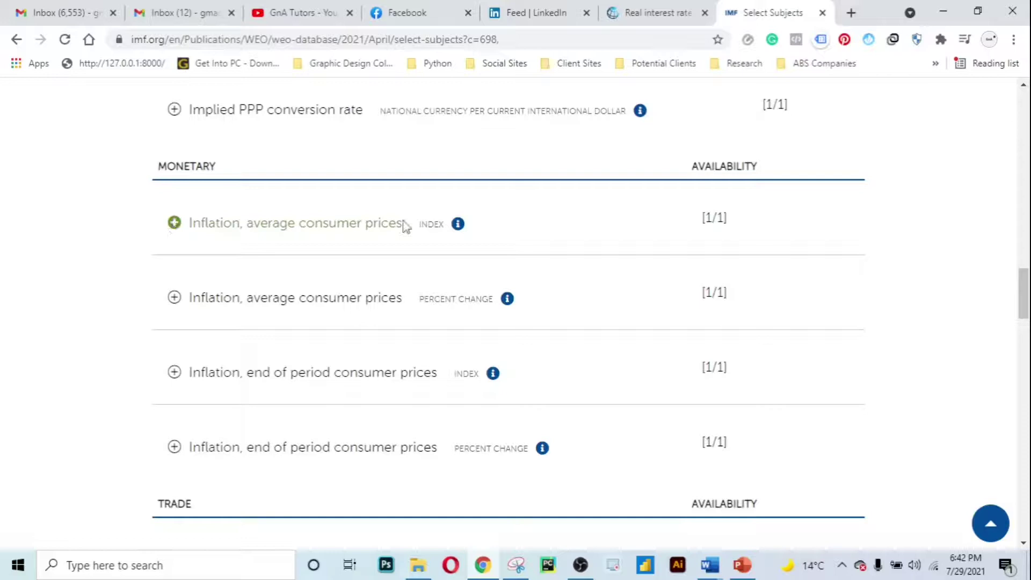
# Tick Volume of Imports of goods under Trade
pyautogui.scroll(-3, 381, 232)
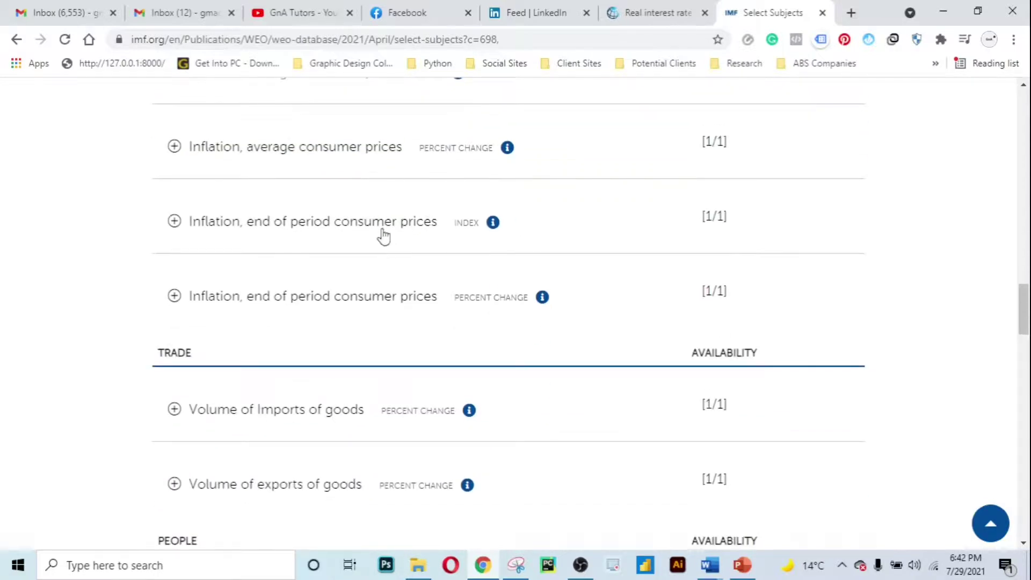
pyautogui.scroll(-4, 384, 236)
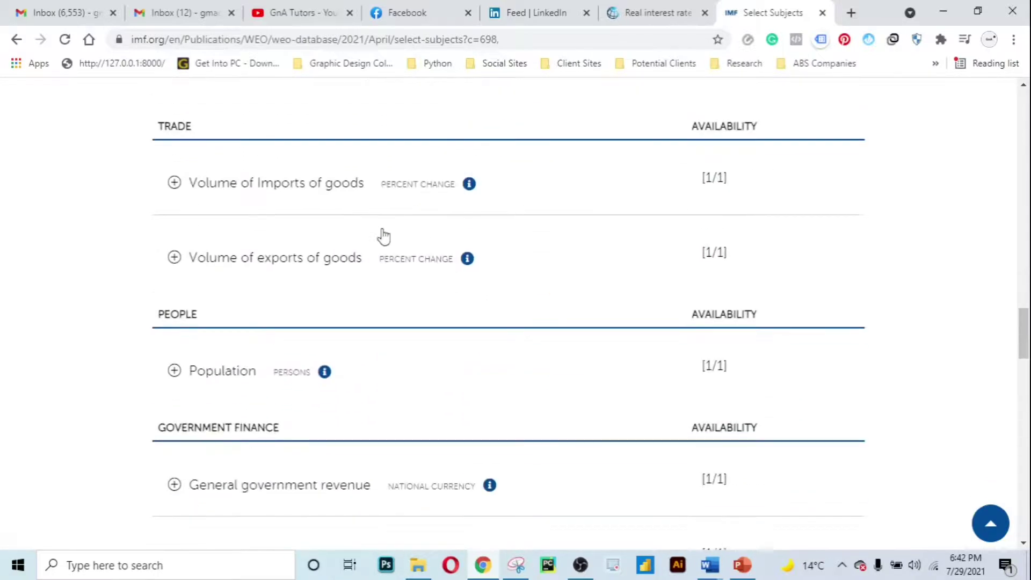
pyautogui.click(174, 183)
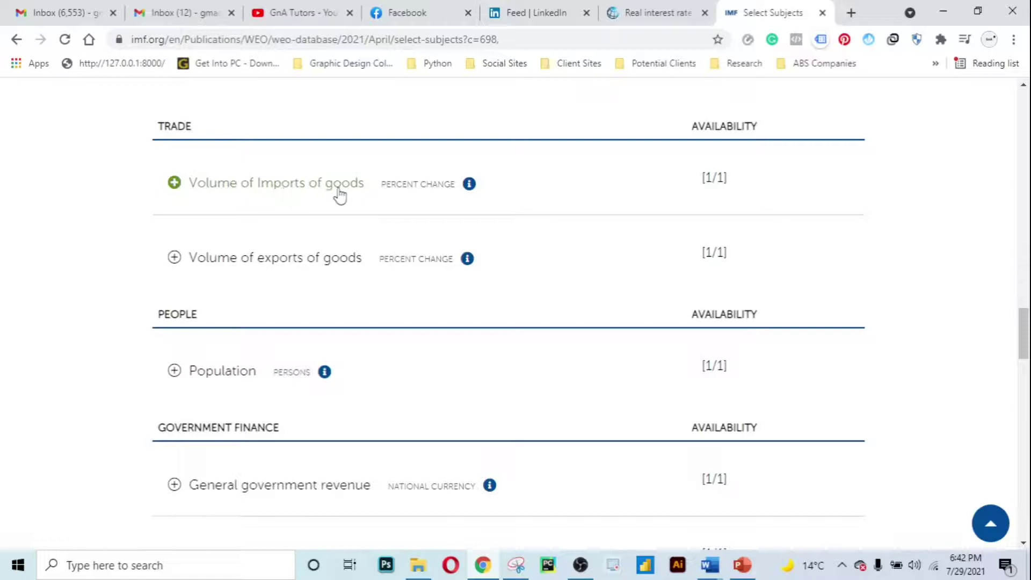
pyautogui.scroll(-1, 280, 267)
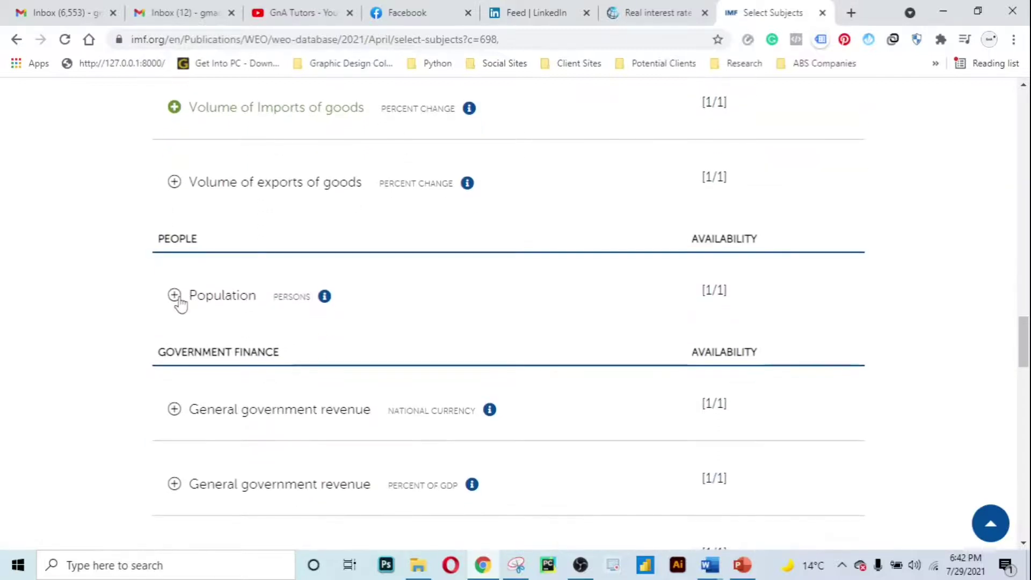
pyautogui.scroll(-3, 287, 280)
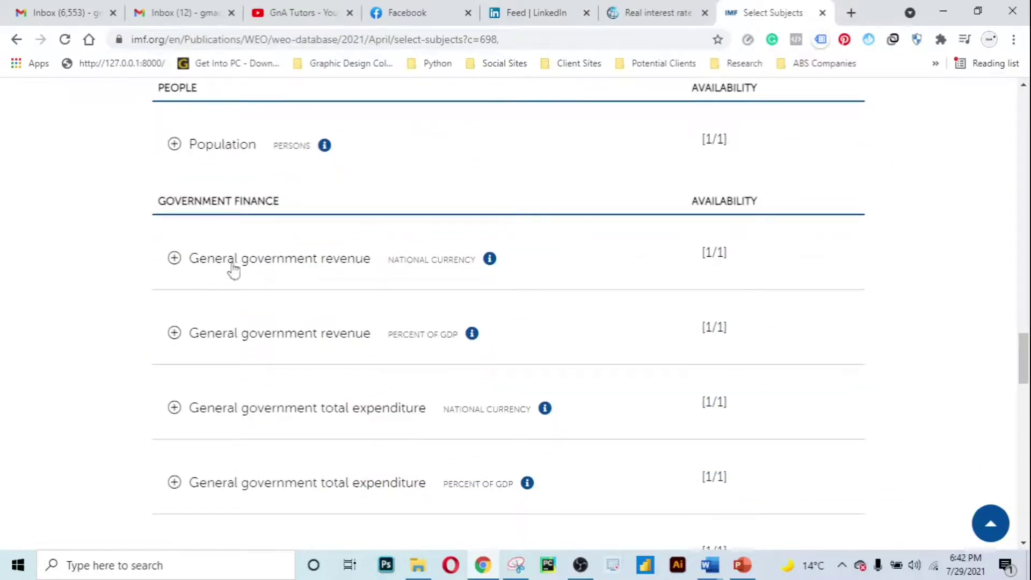
pyautogui.scroll(-8, 354, 268)
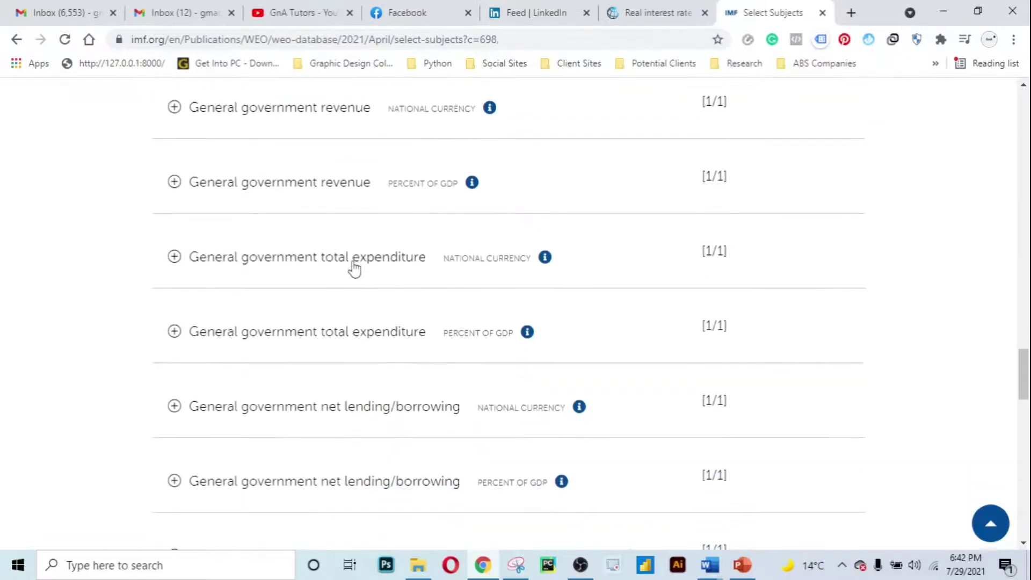
pyautogui.scroll(15, 355, 267)
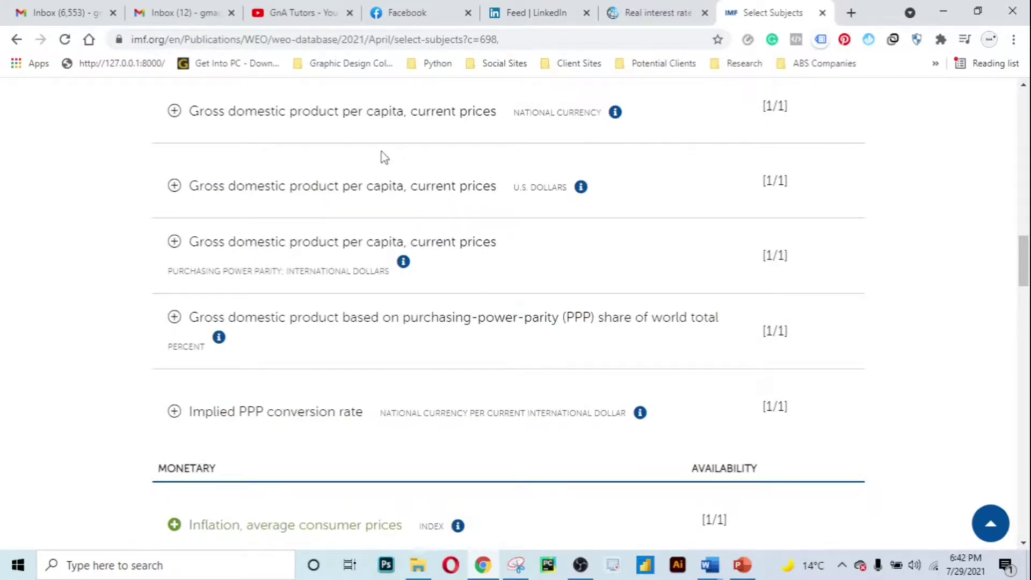
pyautogui.scroll(-13, 363, 164)
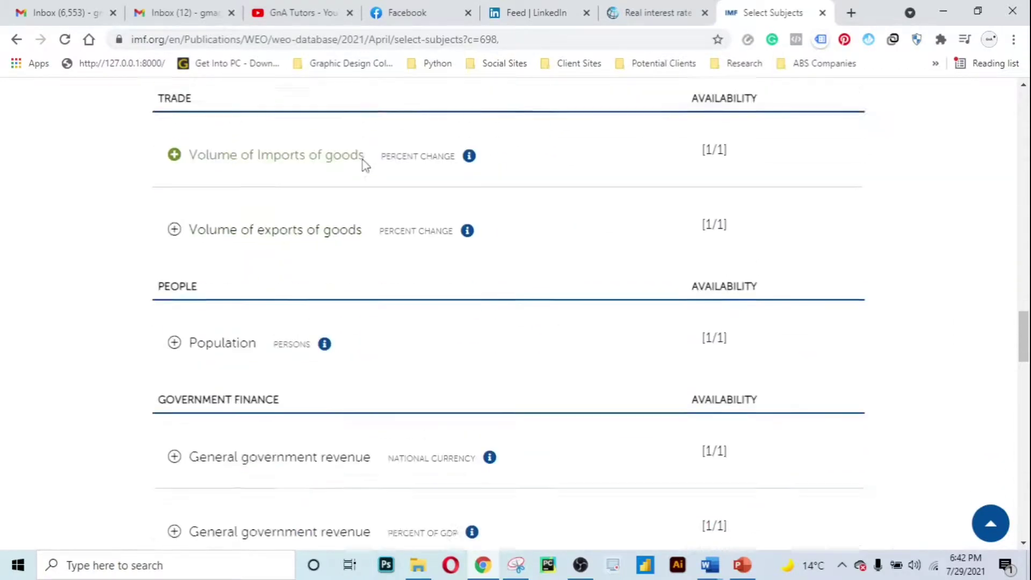
pyautogui.scroll(-9, 363, 164)
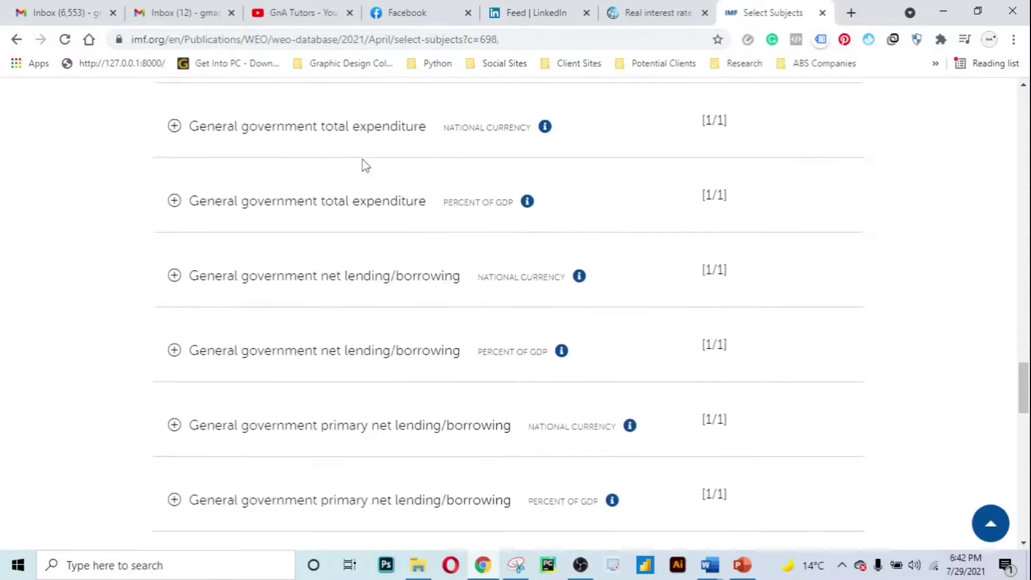
pyautogui.scroll(-7, 363, 164)
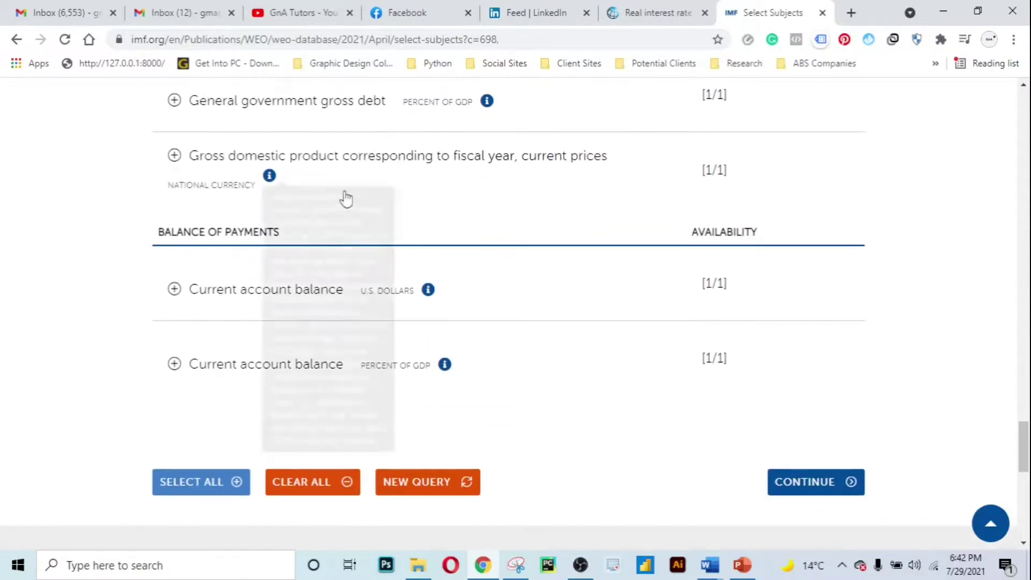
pyautogui.scroll(3, 325, 238)
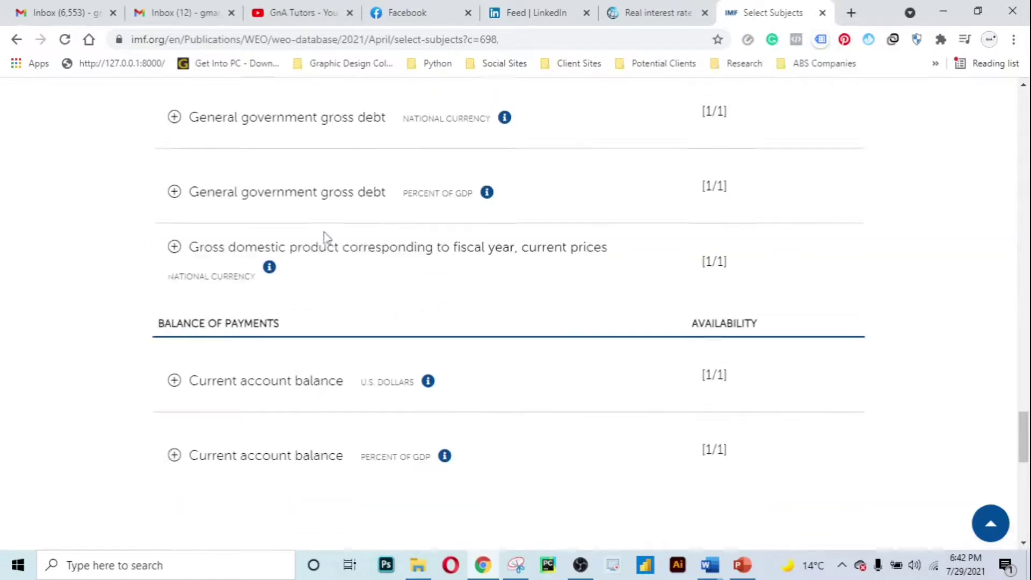
pyautogui.scroll(-5, 326, 238)
pyautogui.scroll(9, 326, 238)
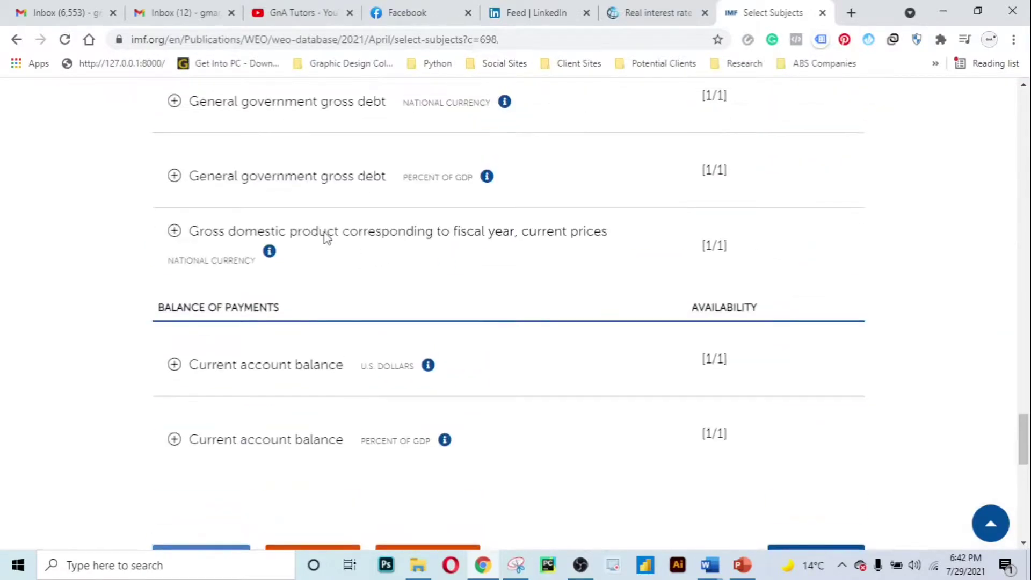
pyautogui.scroll(8, 327, 237)
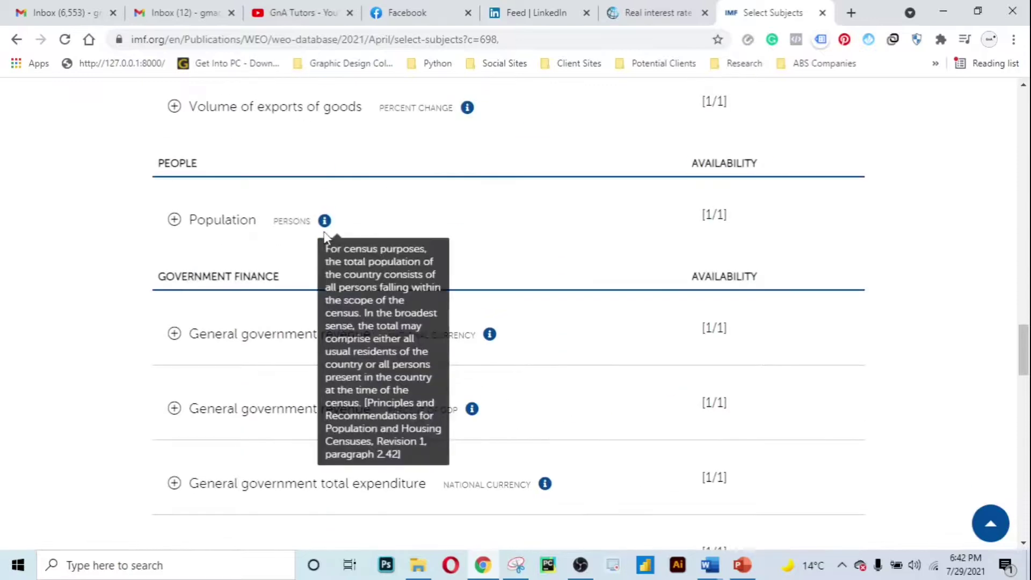
pyautogui.scroll(7, 327, 238)
pyautogui.scroll(1, 326, 238)
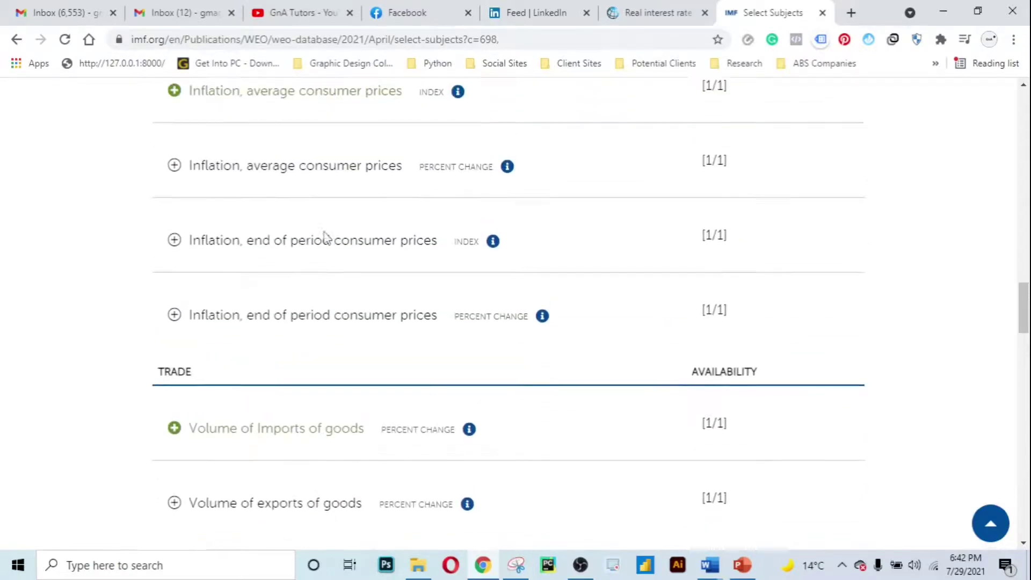
pyautogui.scroll(3, 327, 238)
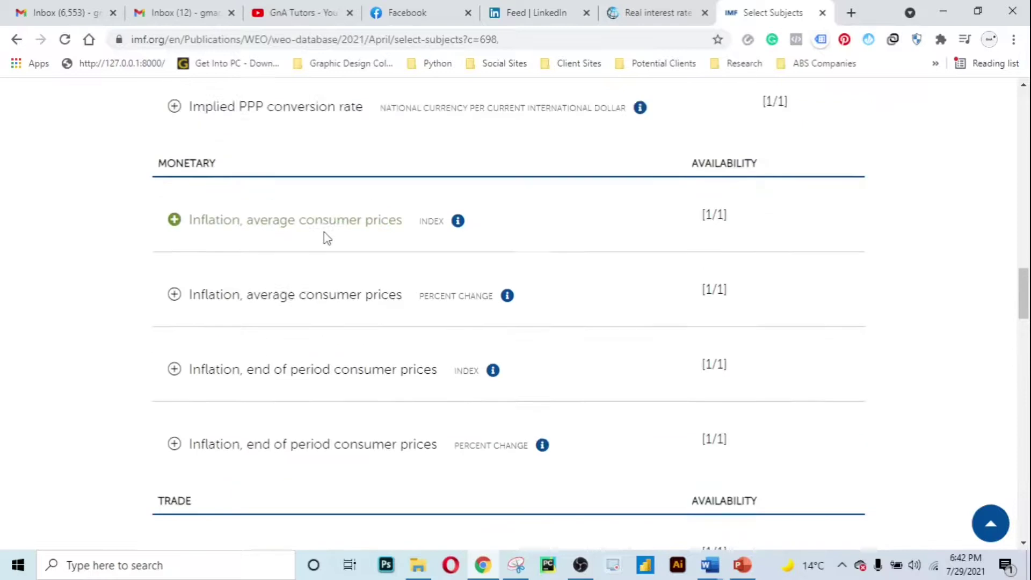
pyautogui.scroll(4, 327, 238)
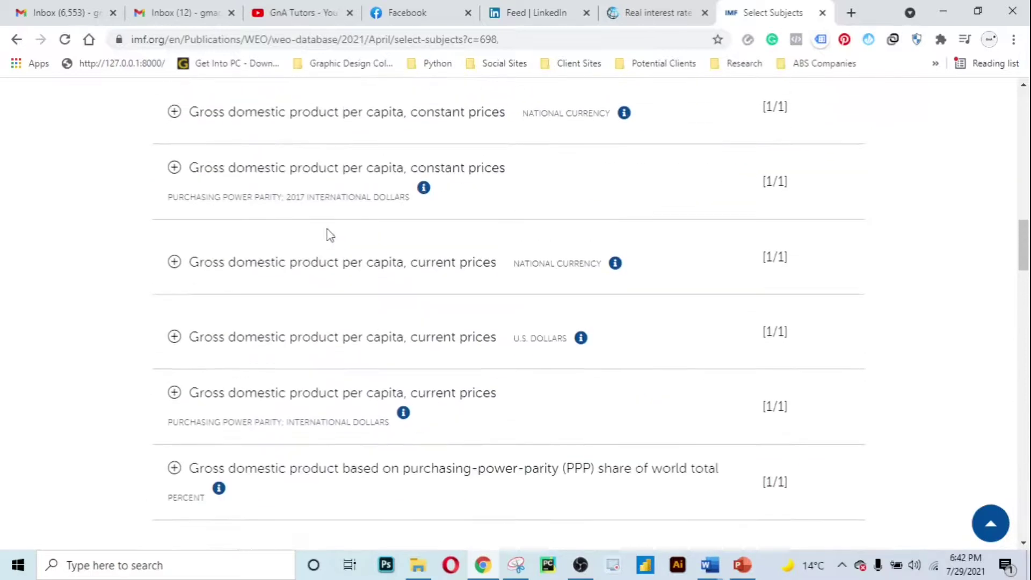
pyautogui.scroll(-1, 329, 236)
pyautogui.scroll(4, 330, 235)
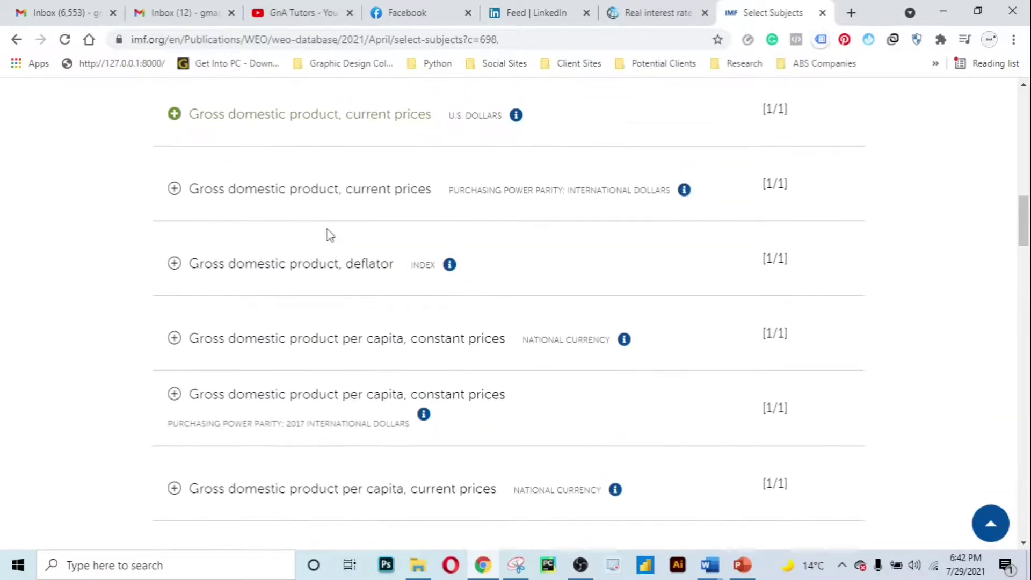
pyautogui.scroll(-15, 330, 234)
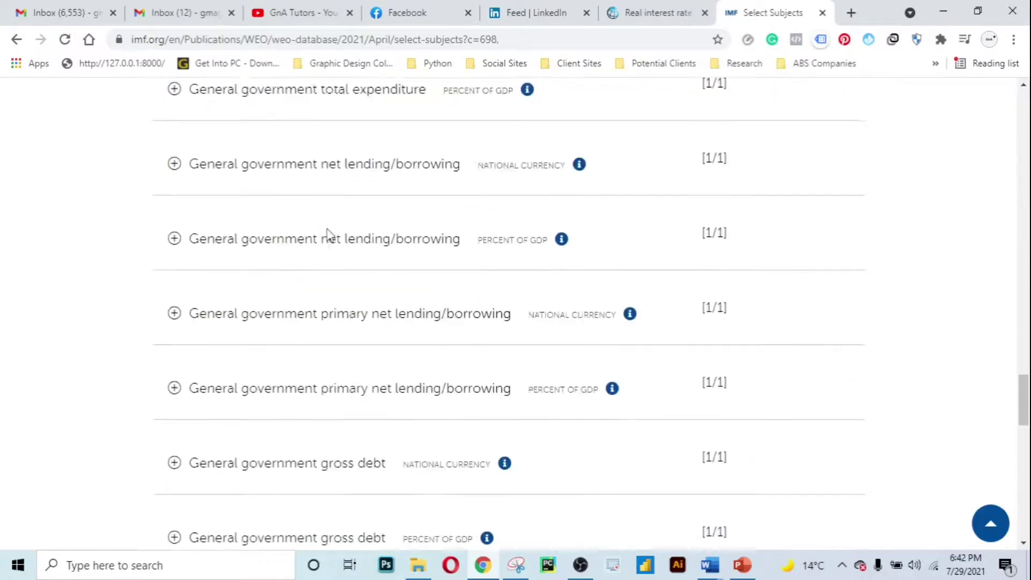
pyautogui.scroll(-10, 328, 235)
pyautogui.scroll(3, 328, 228)
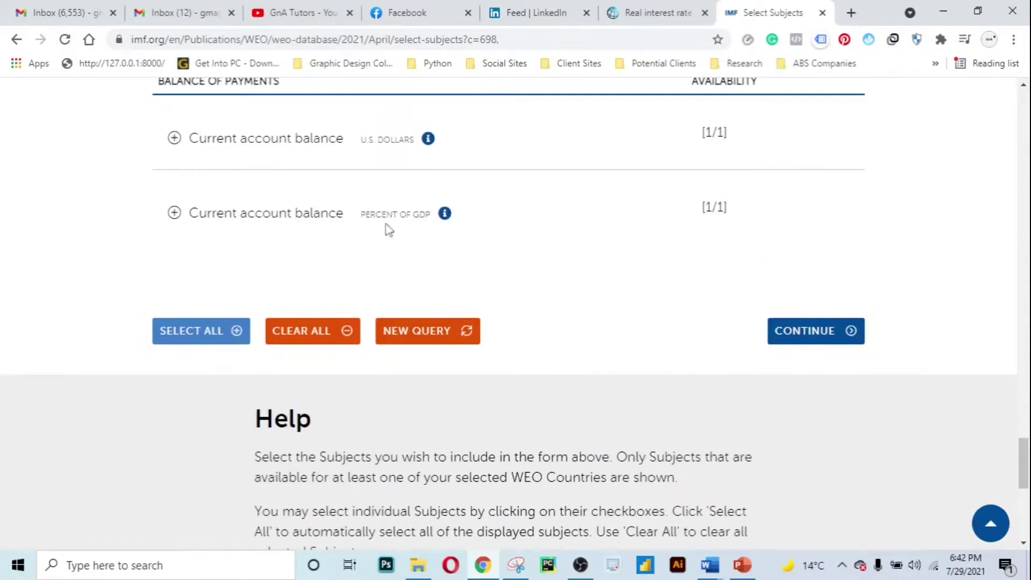
pyautogui.scroll(7, 585, 270)
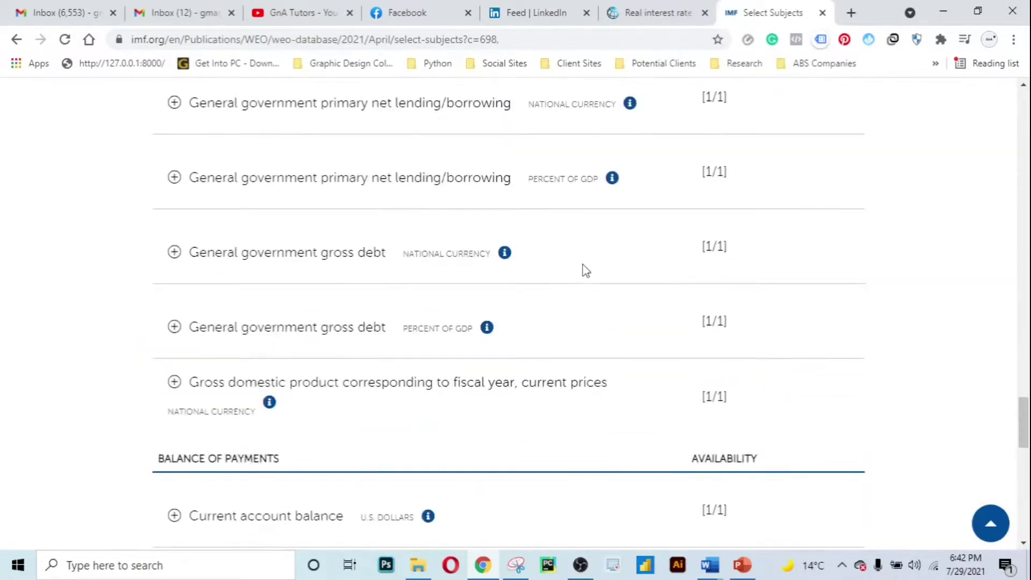
pyautogui.scroll(-8, 582, 269)
pyautogui.scroll(15, 107, 203)
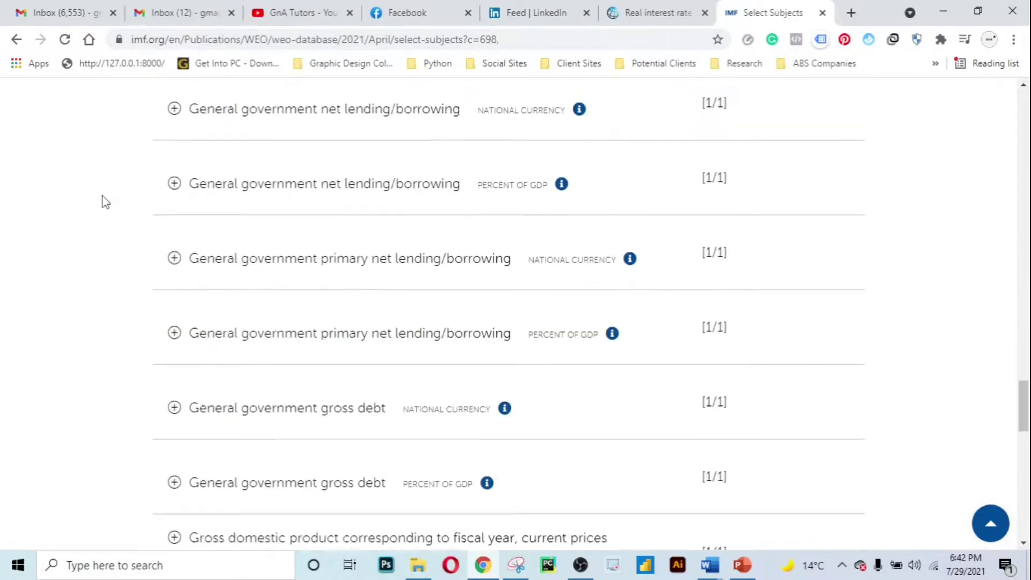
pyautogui.scroll(-20, 106, 201)
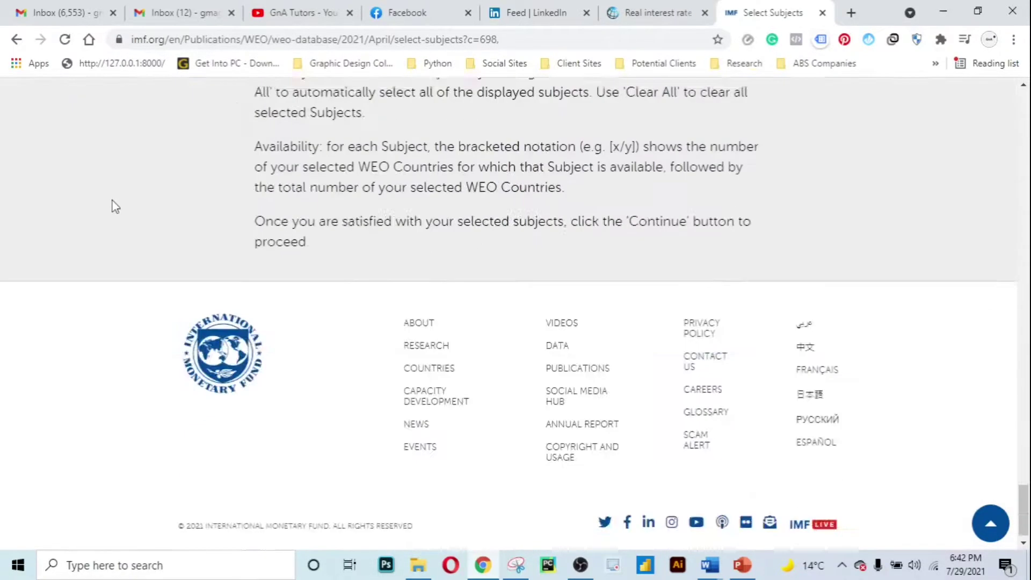
pyautogui.scroll(6, 813, 288)
# Set the report's Start Year to 2016 and End Year to 2020
pyautogui.click(824, 260)
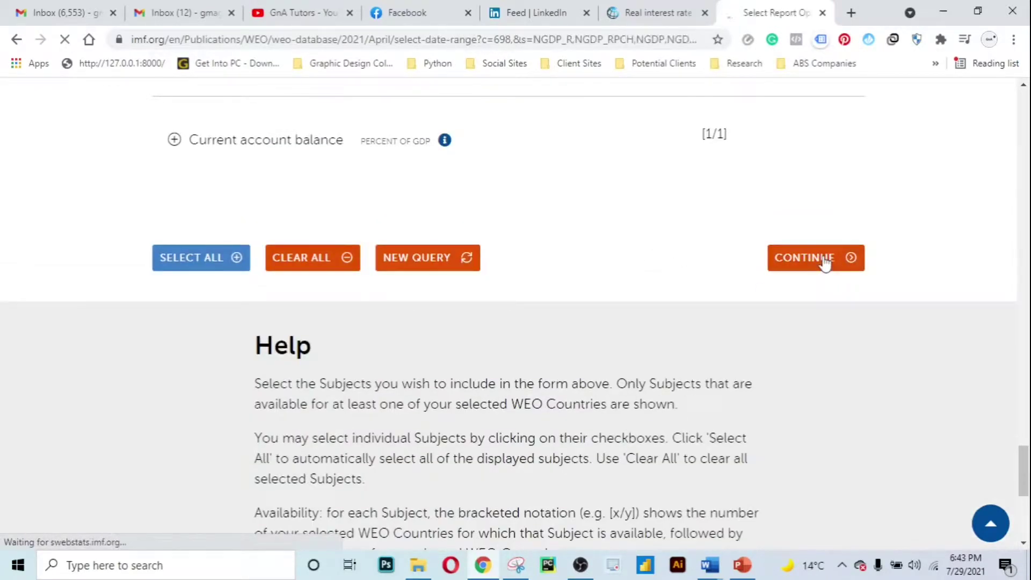
pyautogui.scroll(-6, 707, 279)
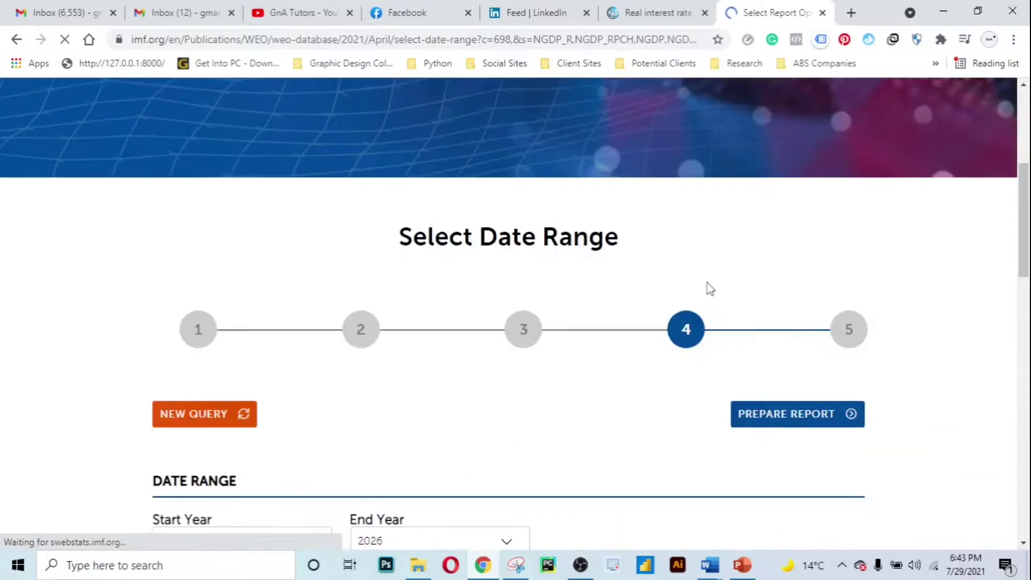
pyautogui.scroll(-3, 707, 289)
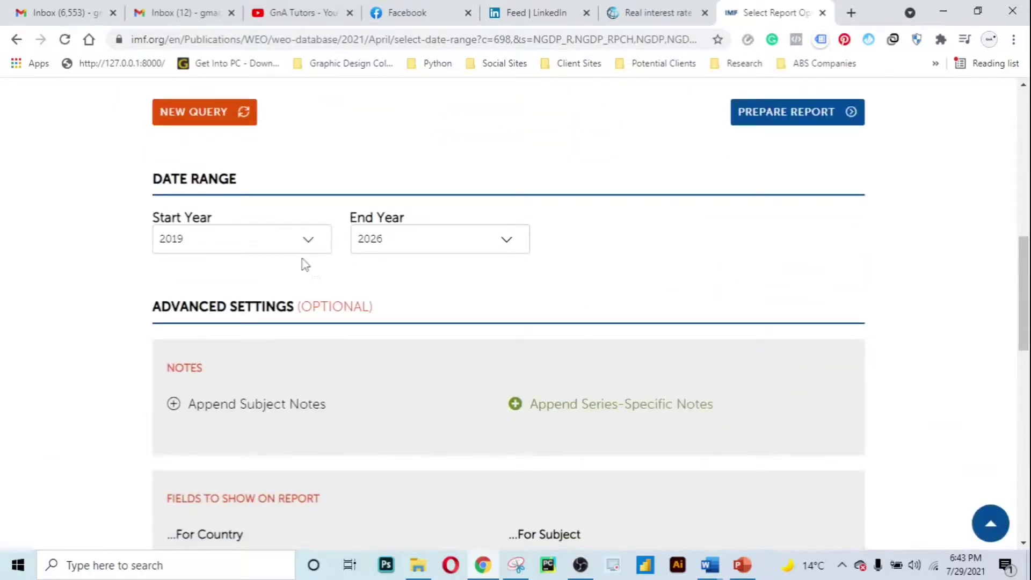
pyautogui.click(306, 239)
pyautogui.scroll(1, 278, 304)
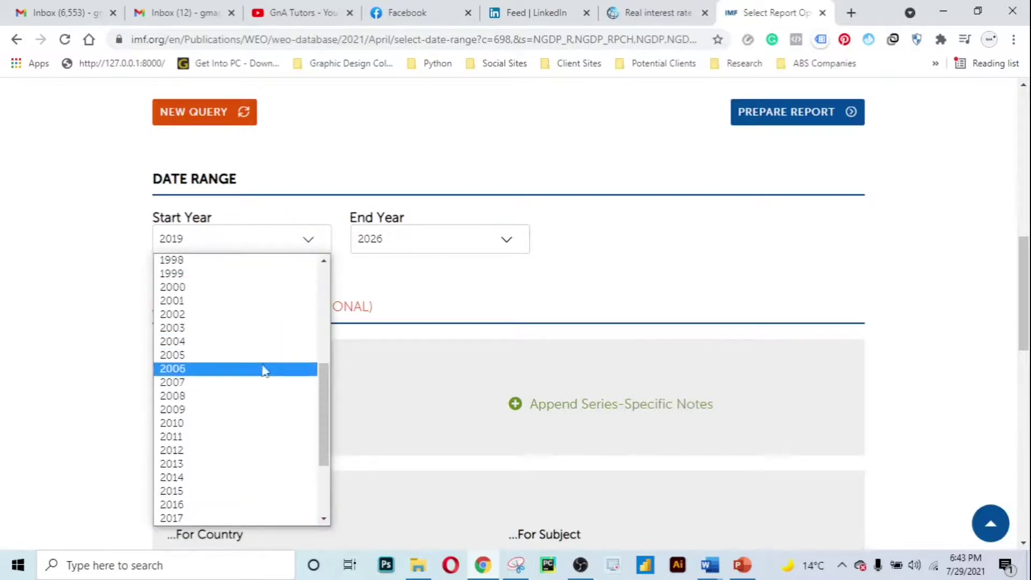
pyautogui.scroll(-3, 249, 396)
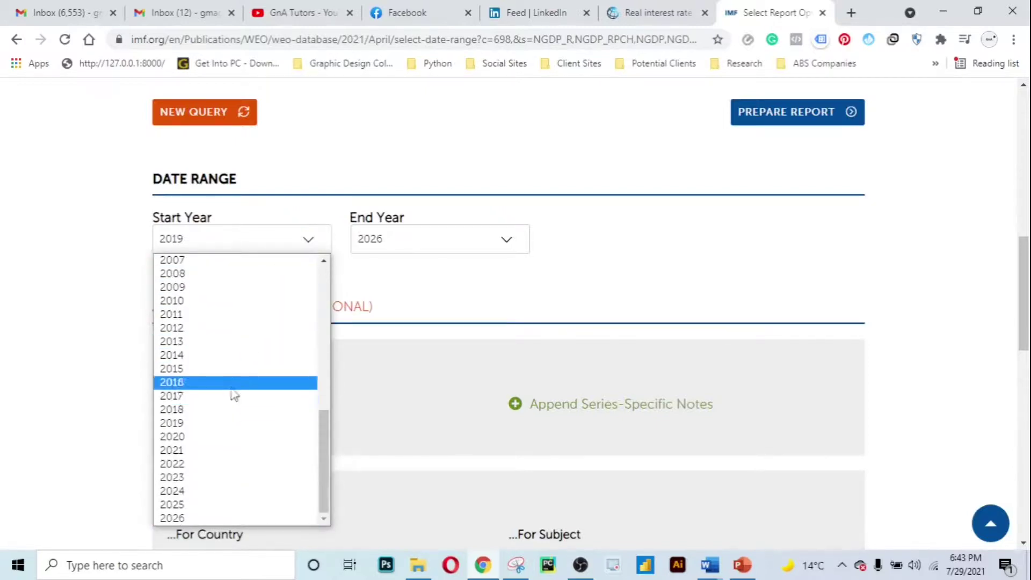
pyautogui.click(234, 383)
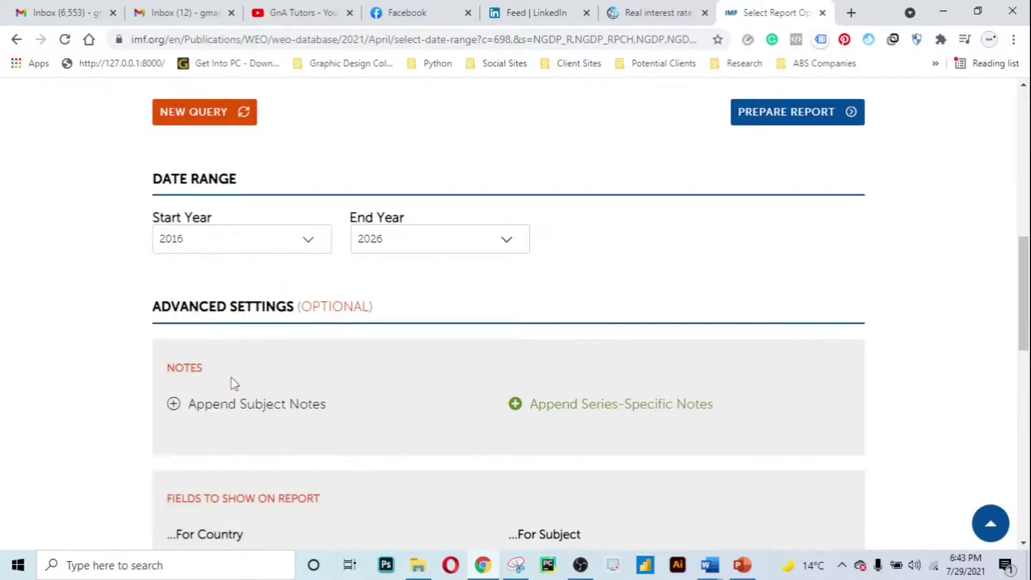
pyautogui.click(506, 242)
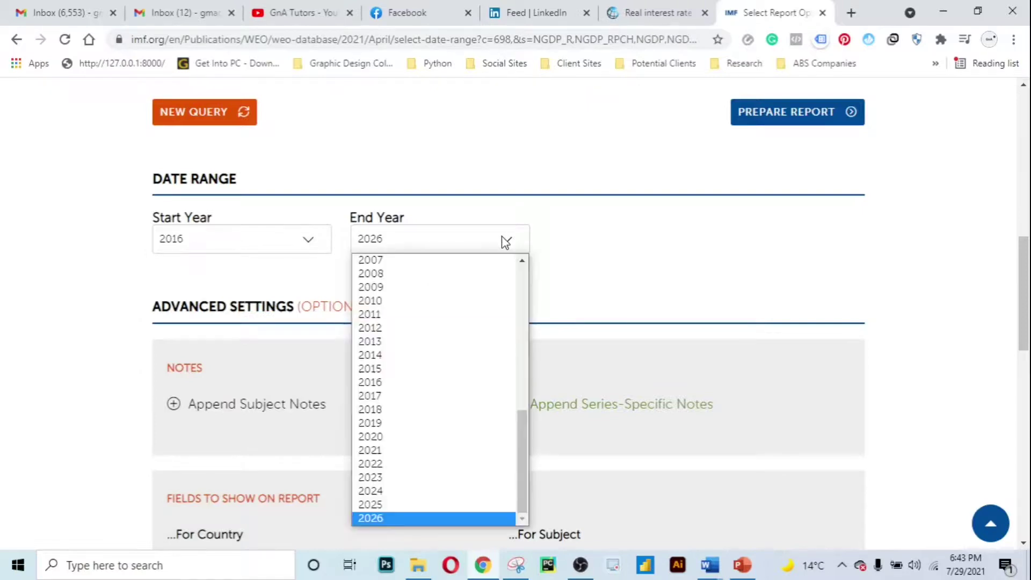
pyautogui.click(413, 438)
# Prepare the Zimbabwe report for 2016–2020
pyautogui.scroll(-2, 784, 293)
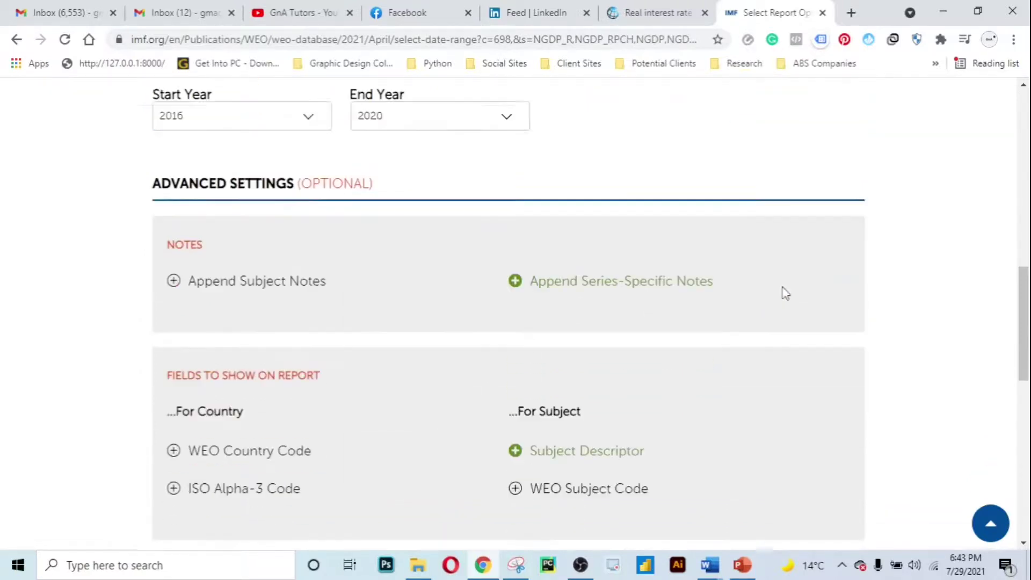
pyautogui.scroll(4, 785, 292)
pyautogui.scroll(-7, 785, 292)
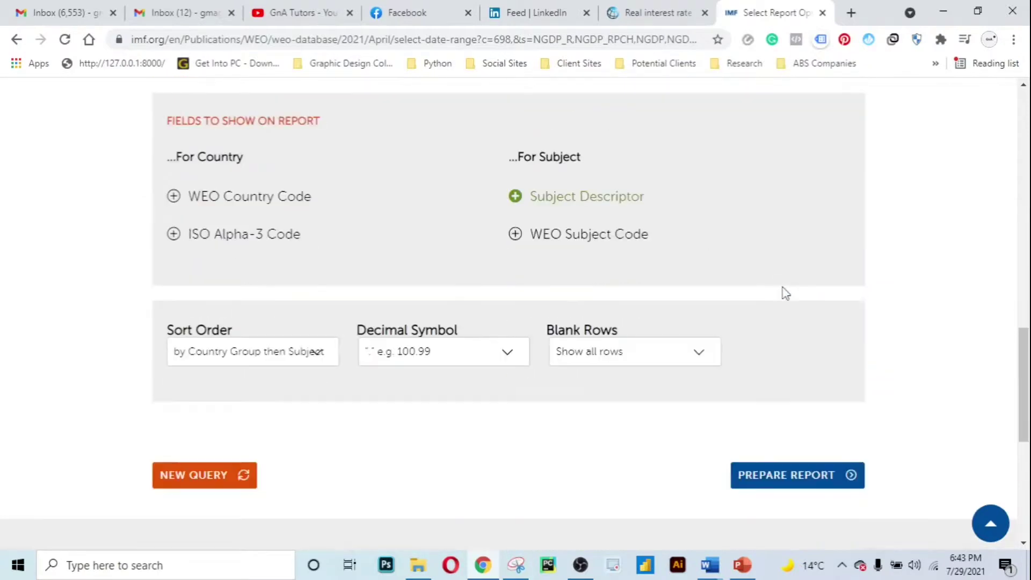
pyautogui.scroll(7, 784, 293)
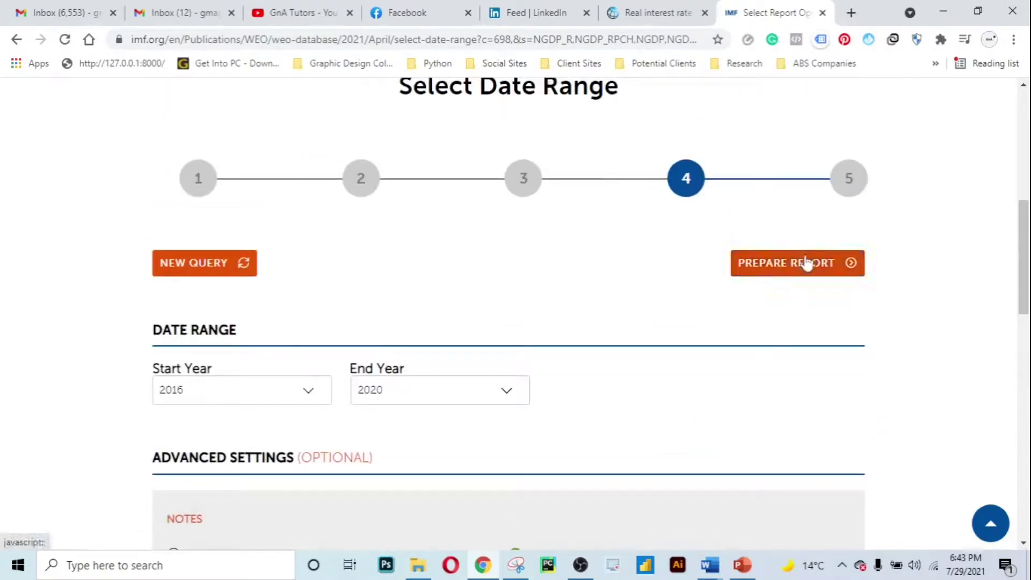
pyautogui.click(805, 266)
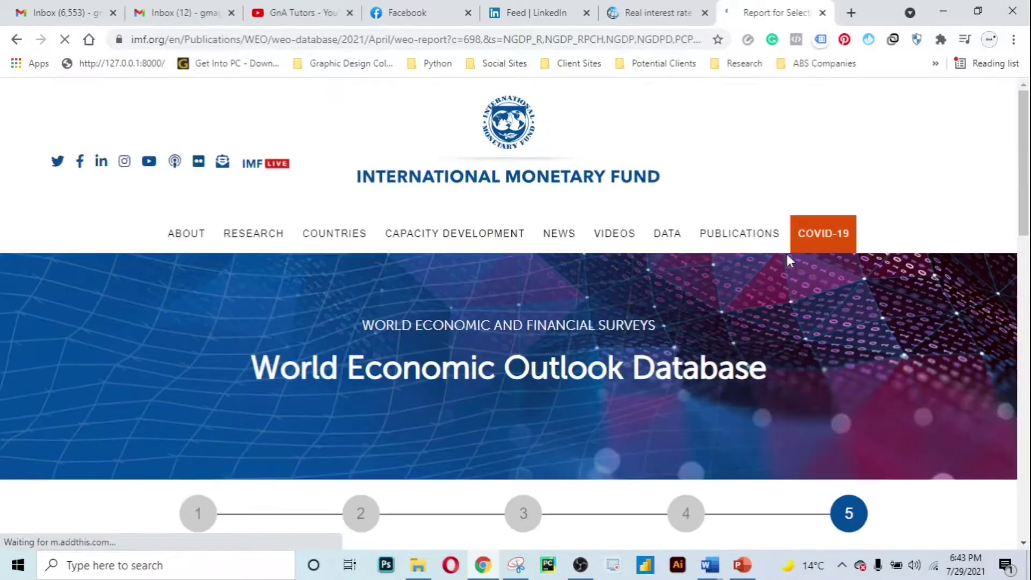
pyautogui.scroll(-9, 784, 258)
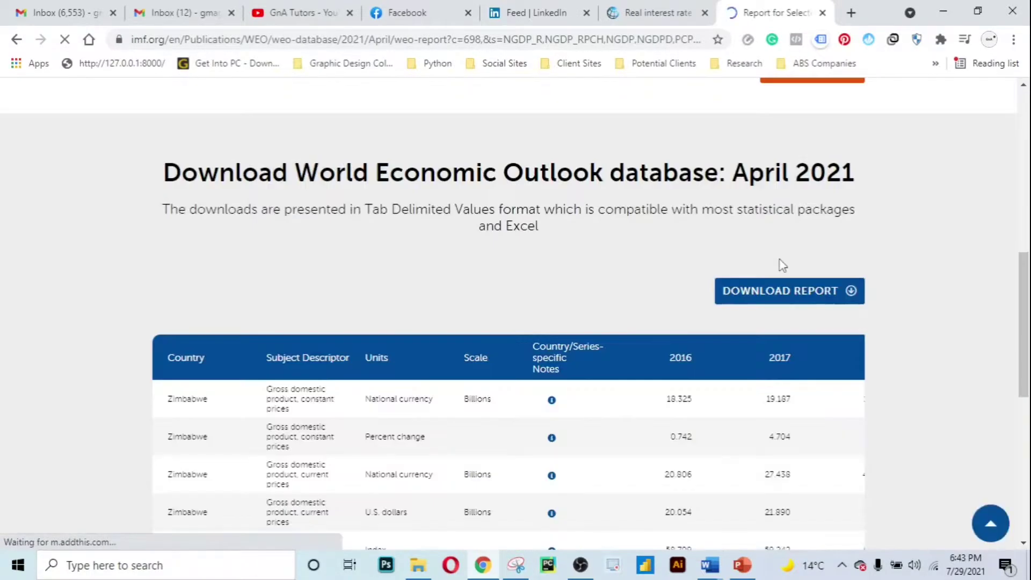
pyautogui.scroll(-7, 608, 280)
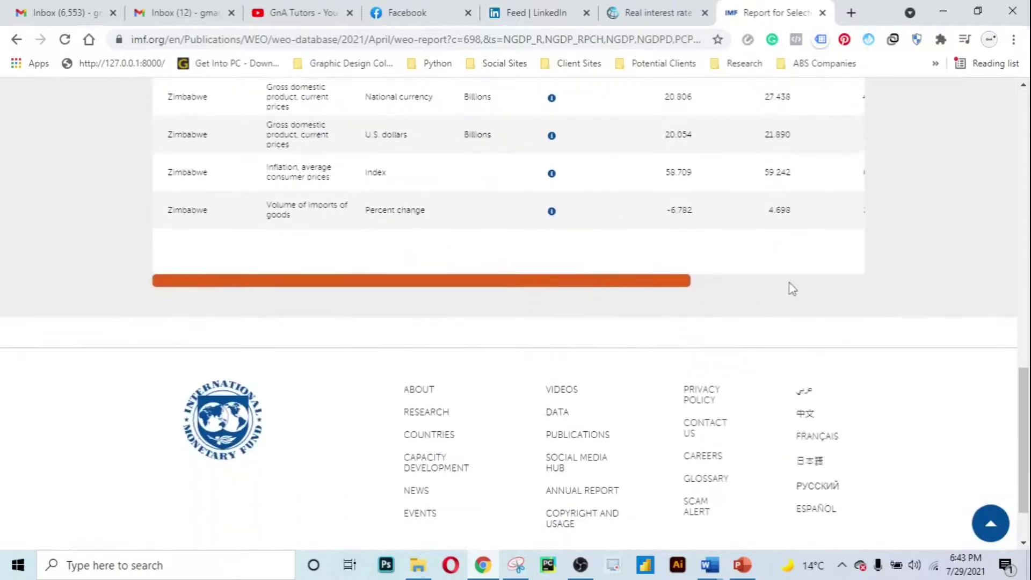
pyautogui.scroll(3, 921, 276)
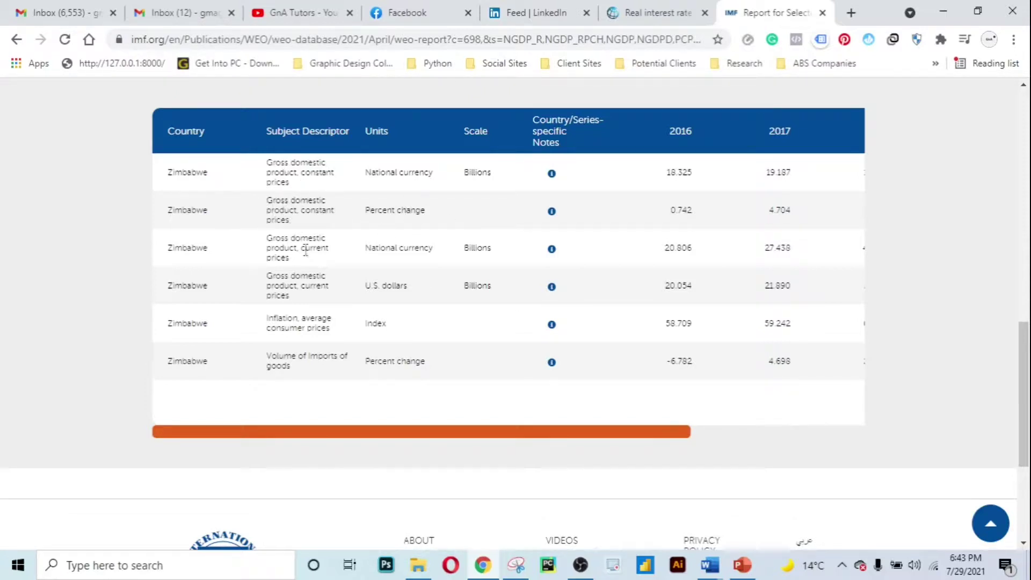
pyautogui.moveTo(662, 444); pyautogui.dragTo(552, 410)
pyautogui.scroll(5, 822, 344)
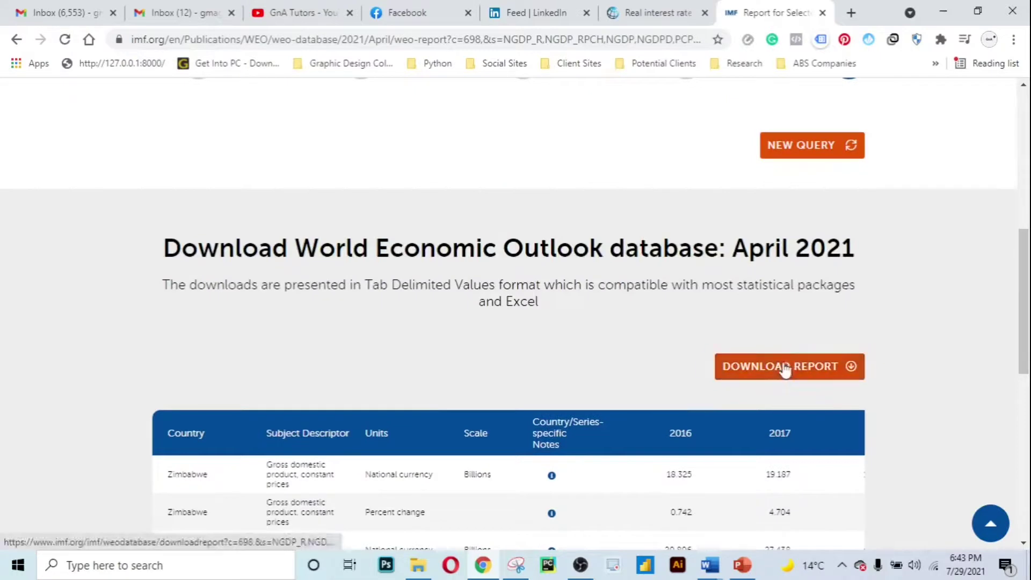
# Download the Zimbabwe report and open WEO_Data (1).xls from the download shelf
pyautogui.click(784, 369)
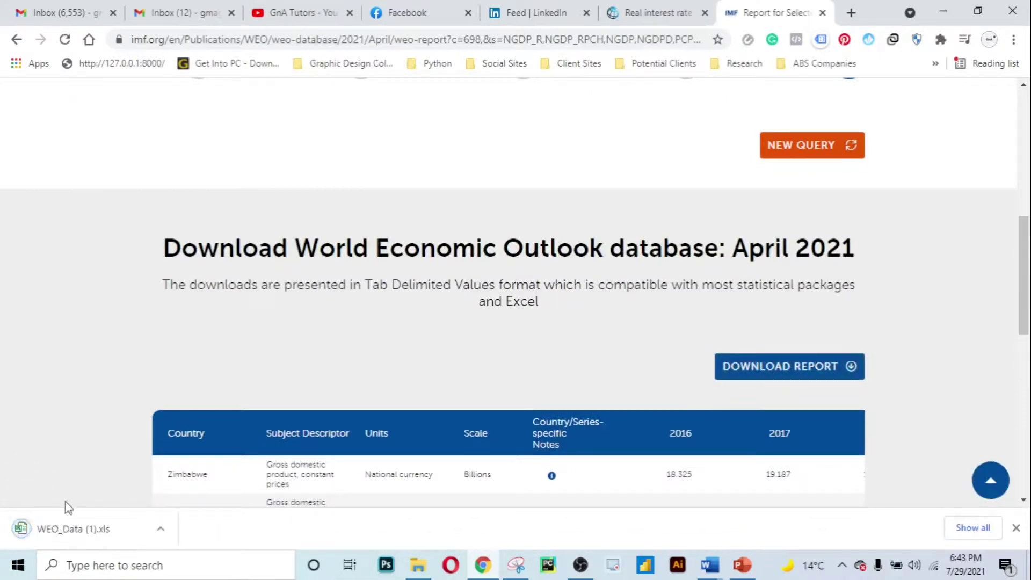
pyautogui.scroll(-3, 115, 457)
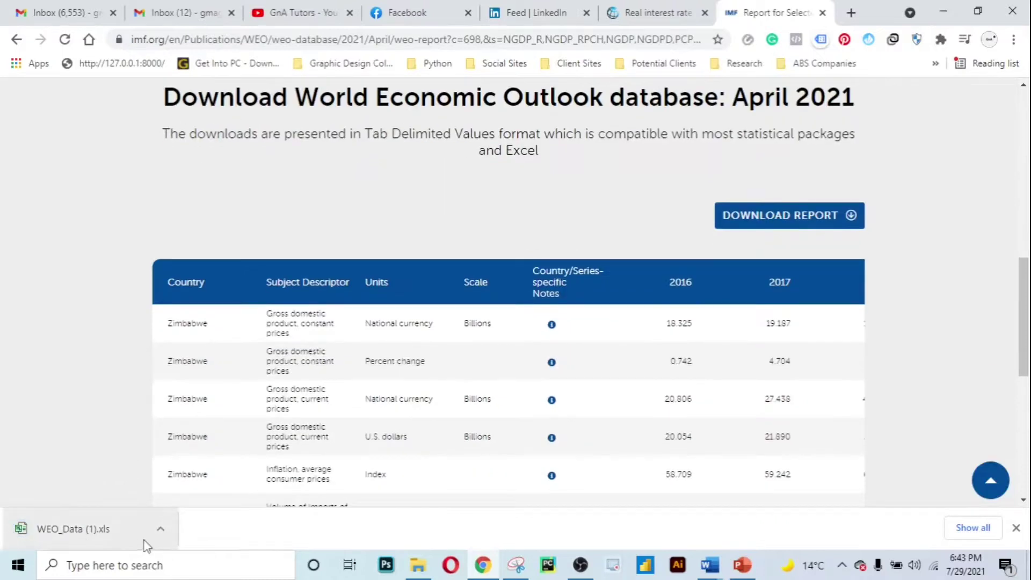
pyautogui.click(162, 530)
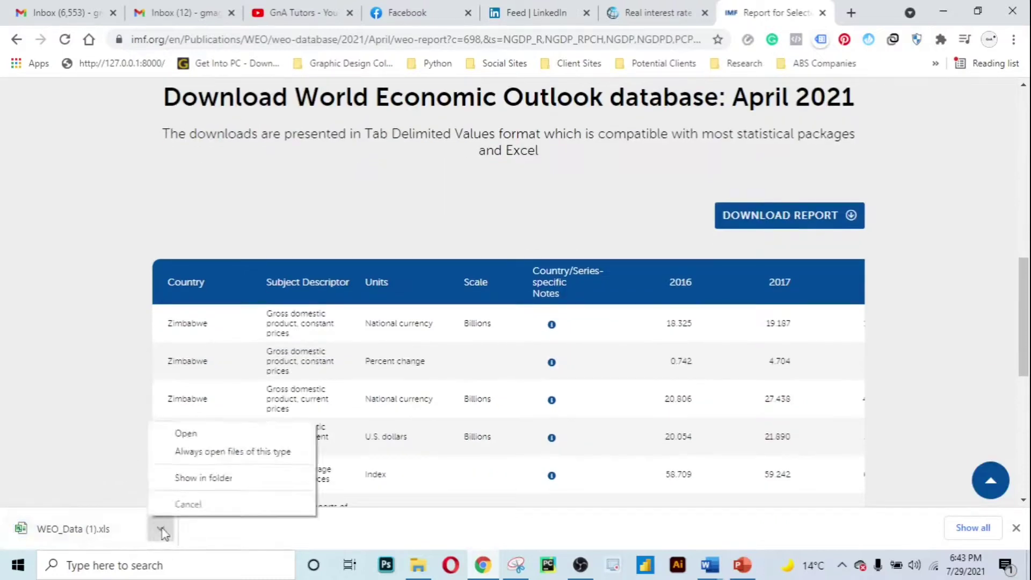
pyautogui.click(186, 434)
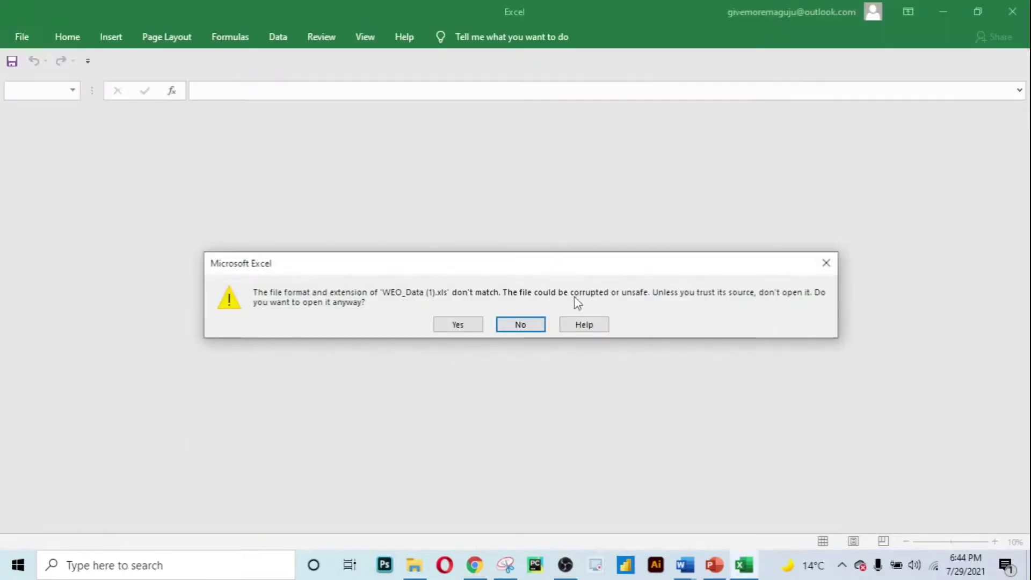
# Open WEO_Data (1).xls in Excel despite the file format warning, selecting cell E16
pyautogui.click(459, 326)
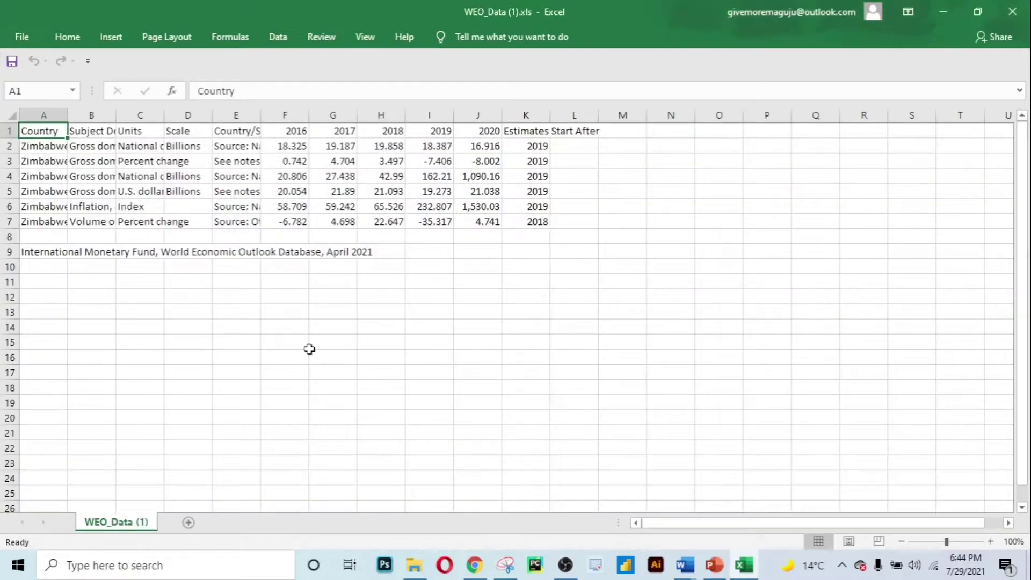
pyautogui.click(240, 355)
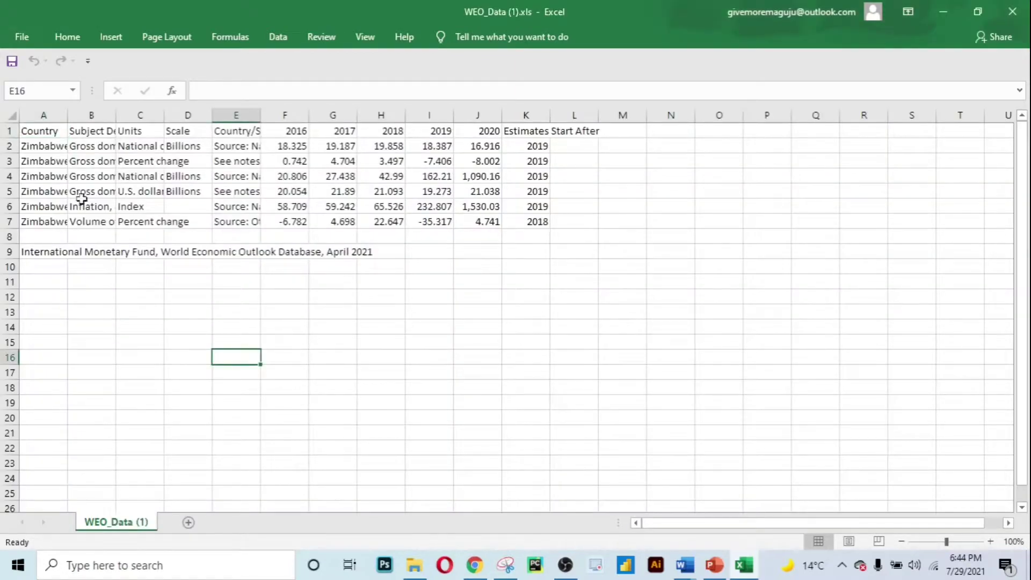
# Autofit column A, then narrow it back to fit the country names
pyautogui.doubleClick(68, 113)
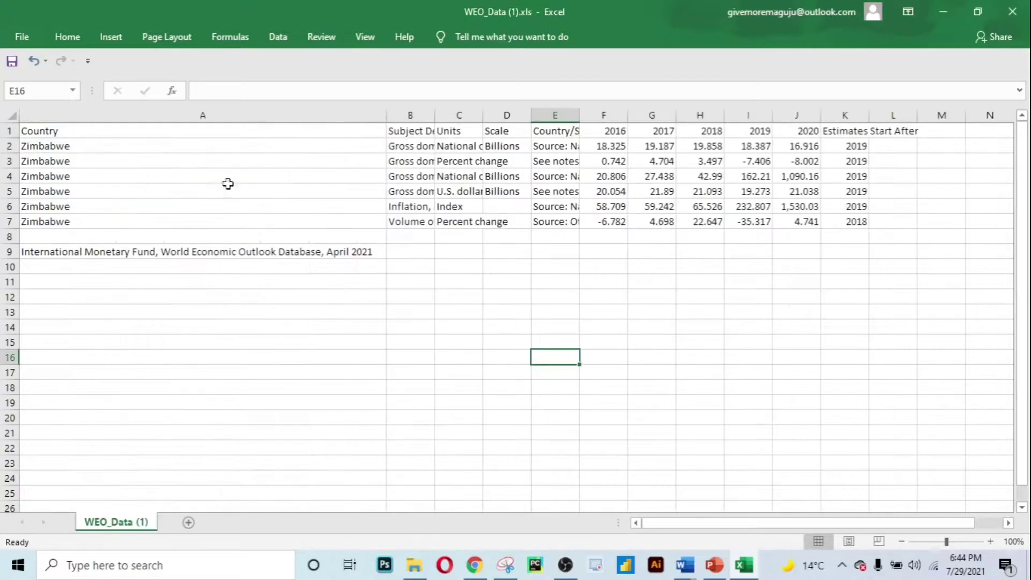
pyautogui.moveTo(385, 115); pyautogui.dragTo(322, 123)
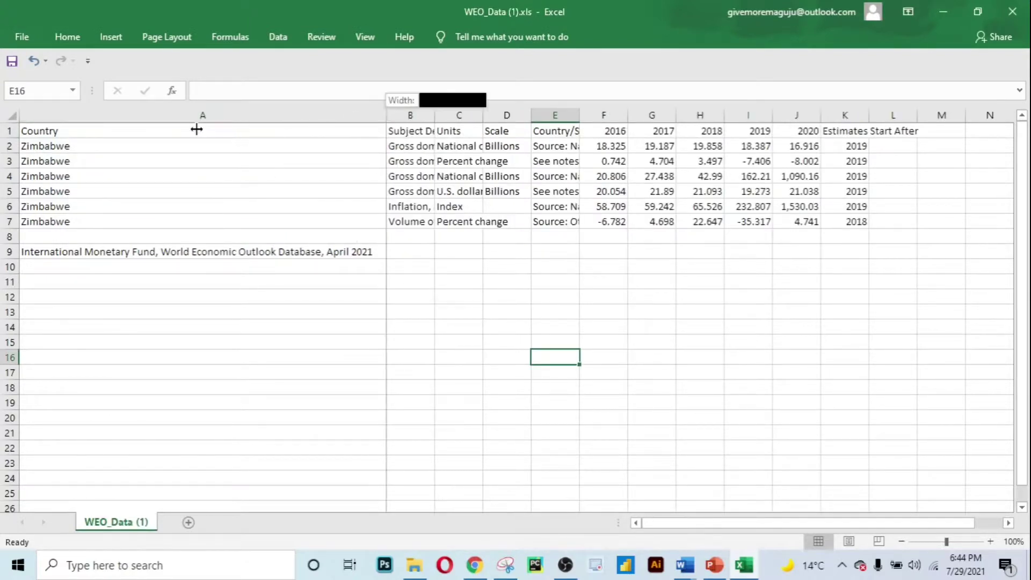
pyautogui.moveTo(196, 129); pyautogui.dragTo(109, 125)
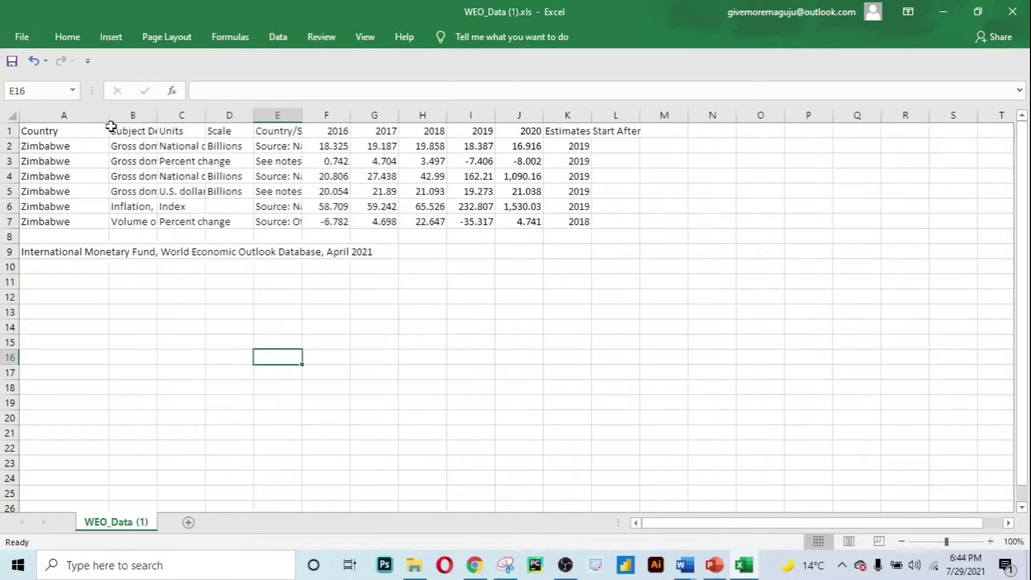
# Autofit columns B, C, D, E and the Estimates Start After column K
pyautogui.doubleClick(158, 113)
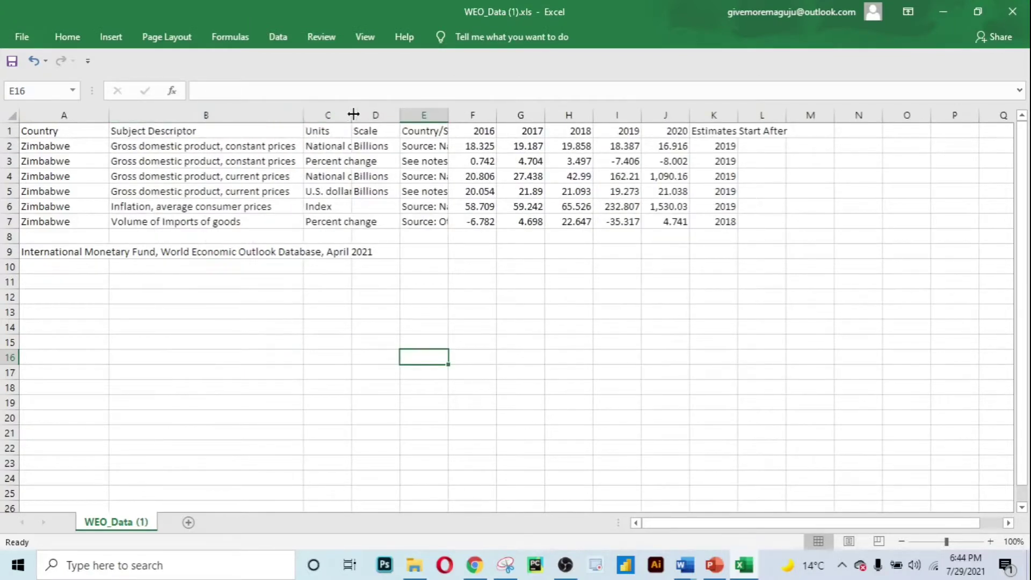
pyautogui.doubleClick(352, 111)
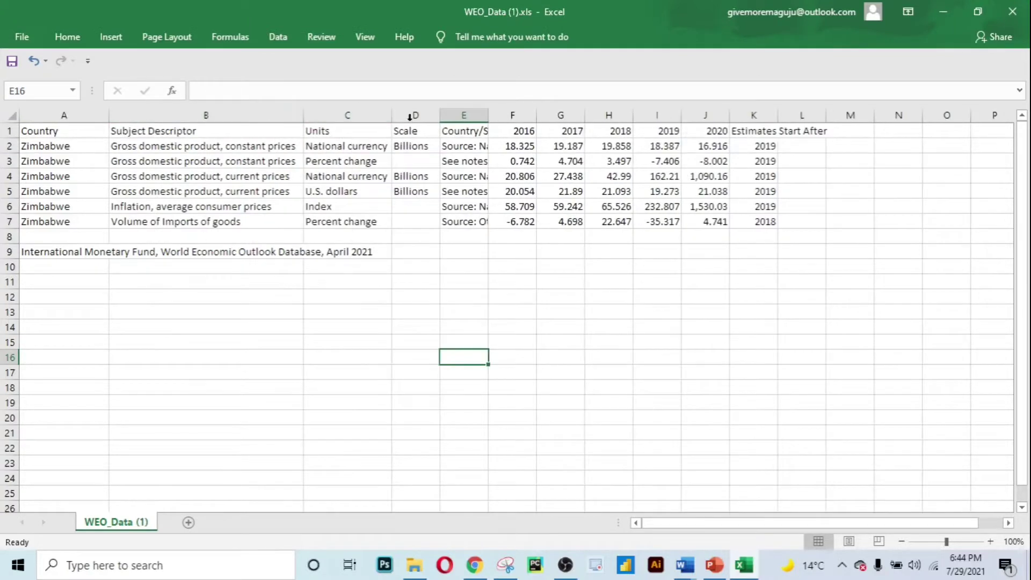
pyautogui.doubleClick(440, 112)
pyautogui.doubleClick(480, 114)
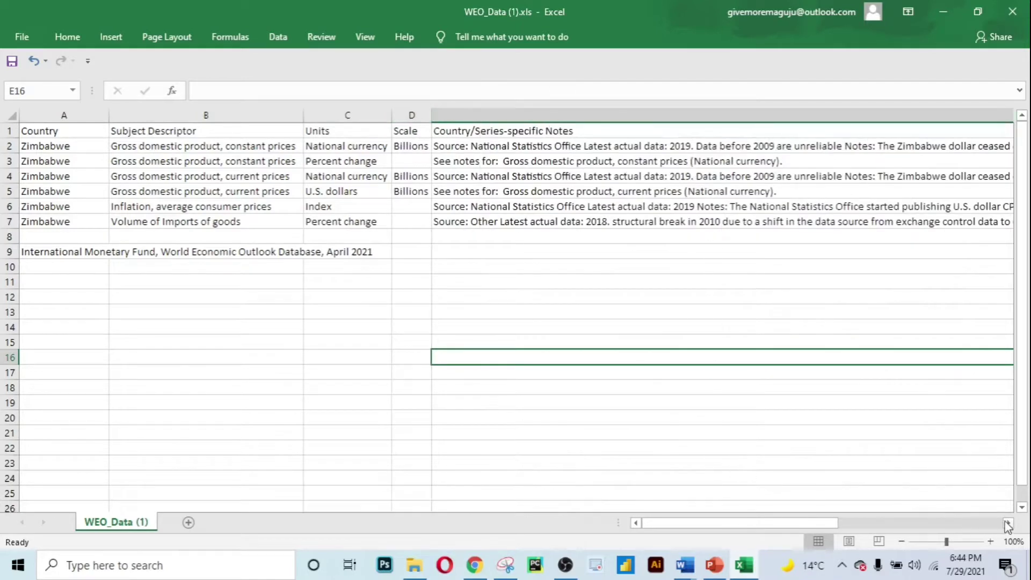
pyautogui.moveTo(1008, 524); pyautogui.dragTo(1008, 523)
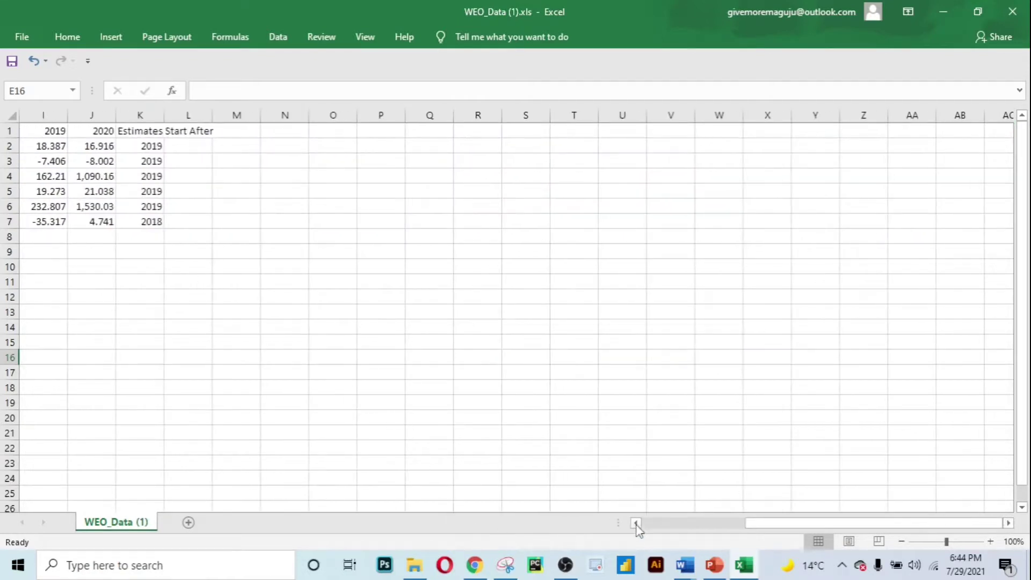
pyautogui.moveTo(636, 524); pyautogui.dragTo(637, 523)
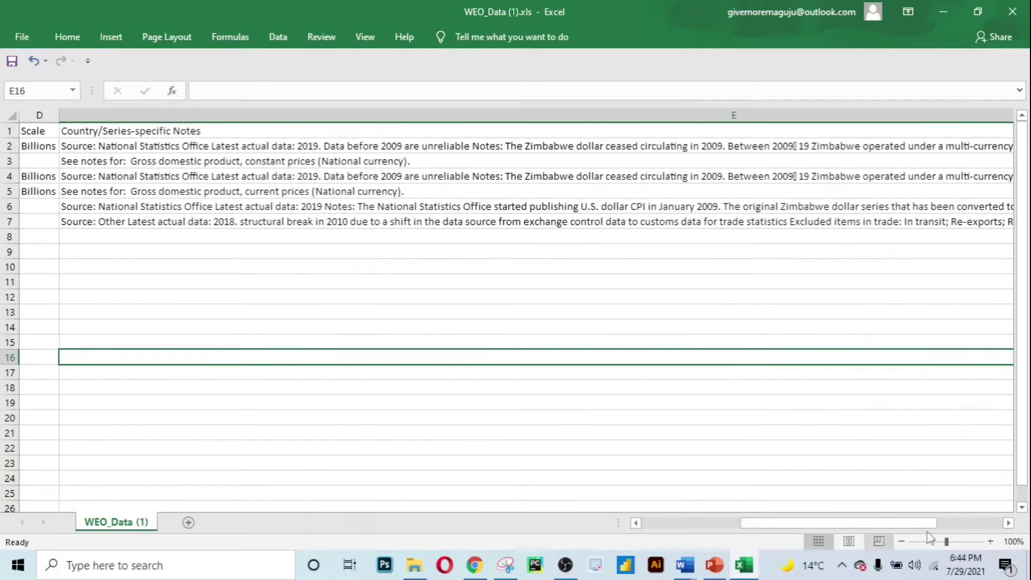
pyautogui.moveTo(1008, 524); pyautogui.dragTo(1008, 524)
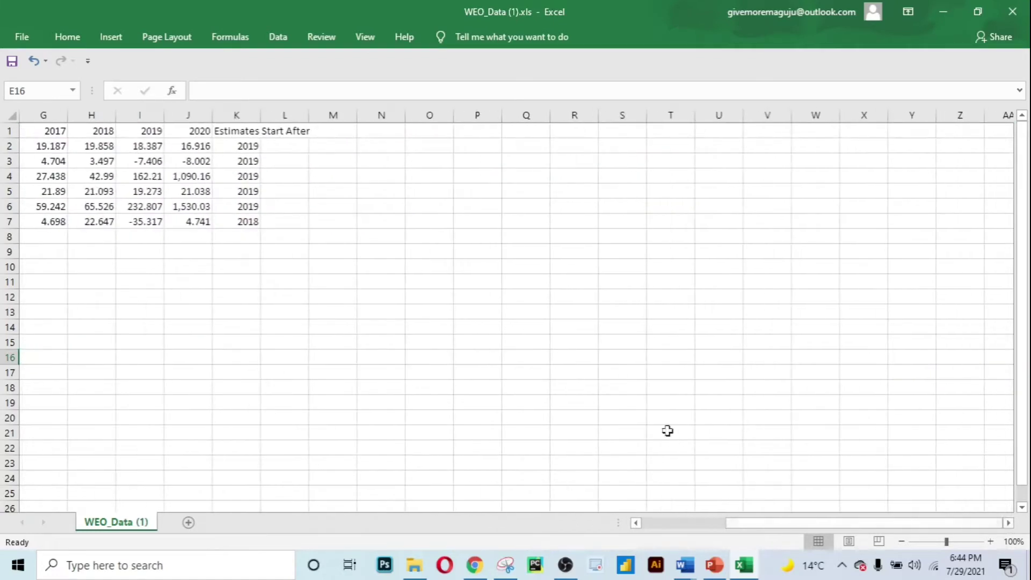
pyautogui.doubleClick(260, 112)
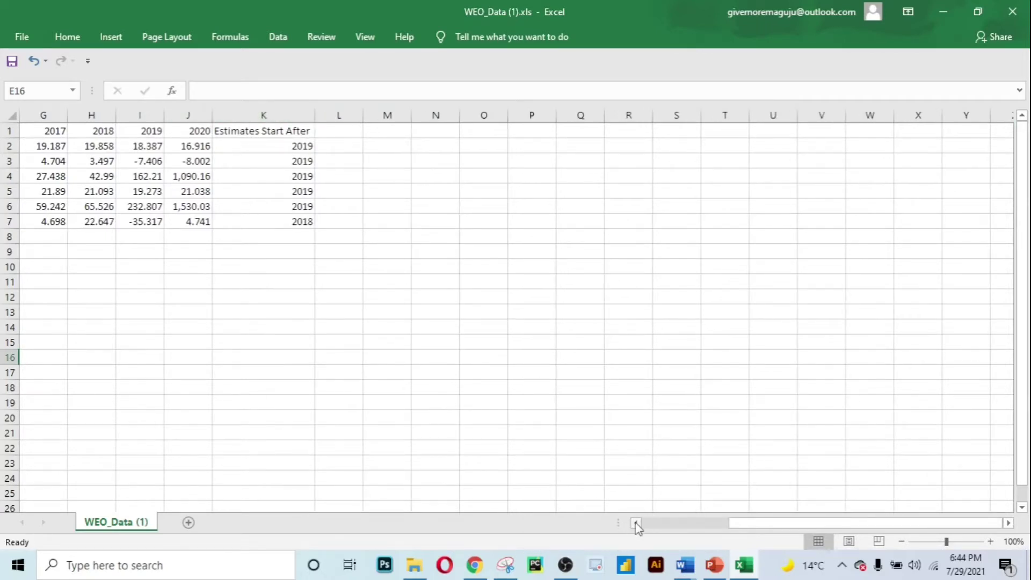
pyautogui.moveTo(636, 524); pyautogui.dragTo(637, 523)
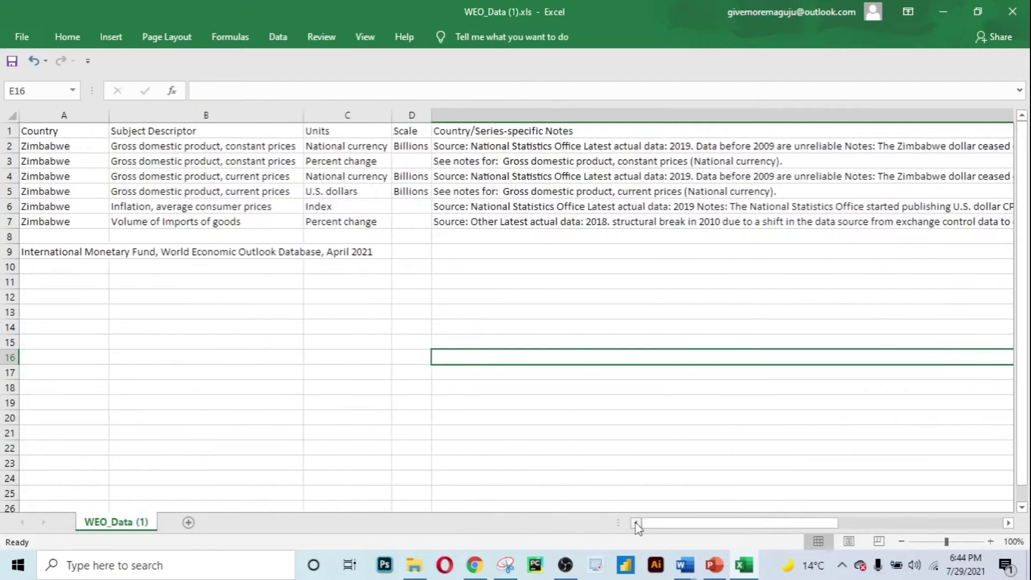
pyautogui.click(122, 249)
pyautogui.click(144, 282)
pyautogui.click(364, 288)
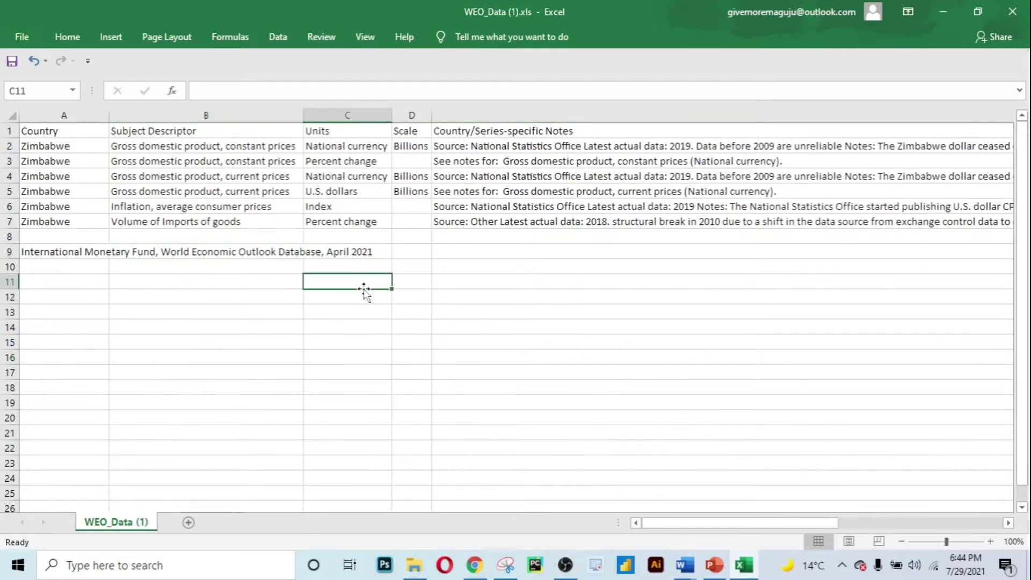
pyautogui.click(350, 321)
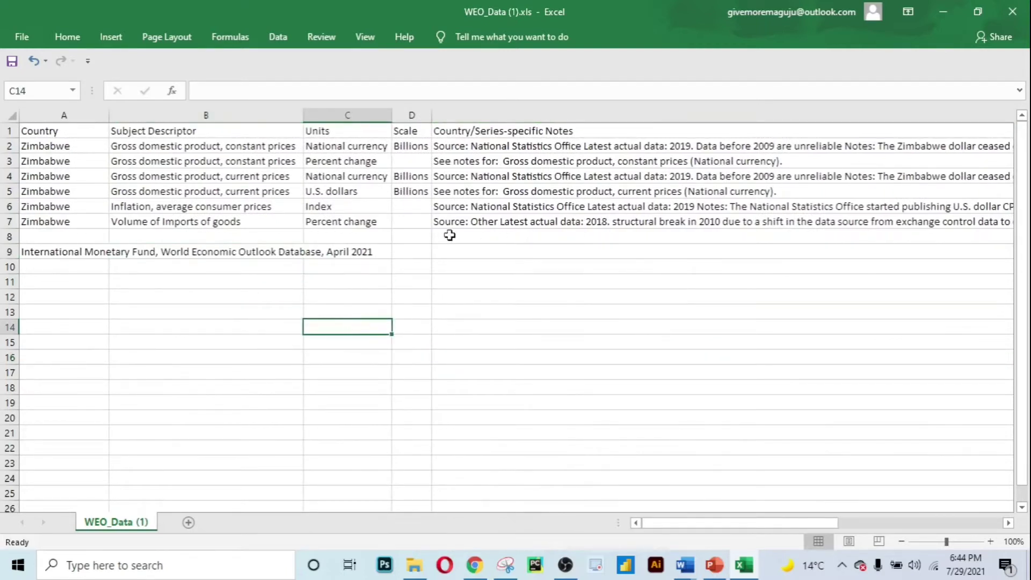
pyautogui.click(133, 195)
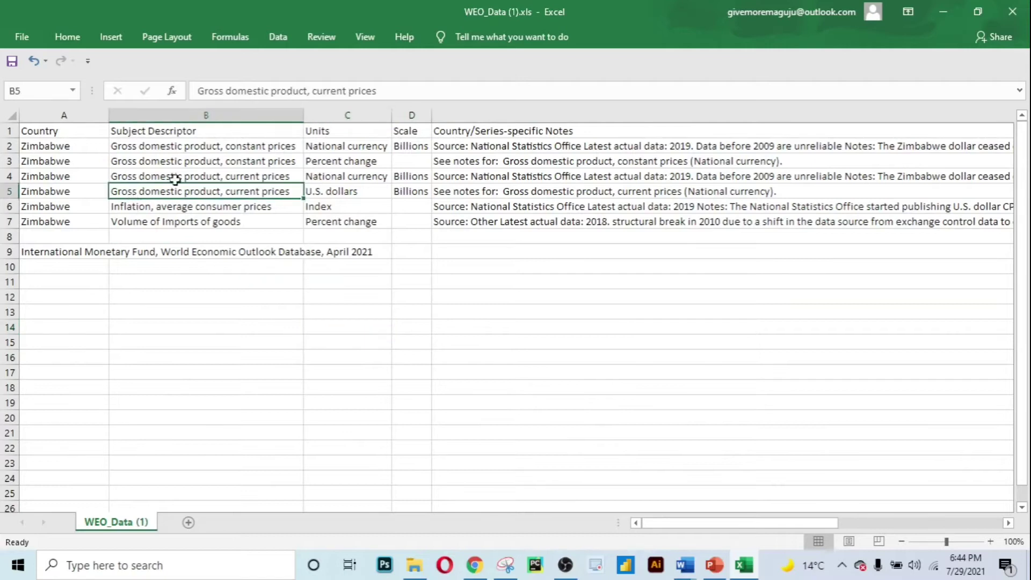
pyautogui.click(632, 204)
pyautogui.click(750, 175)
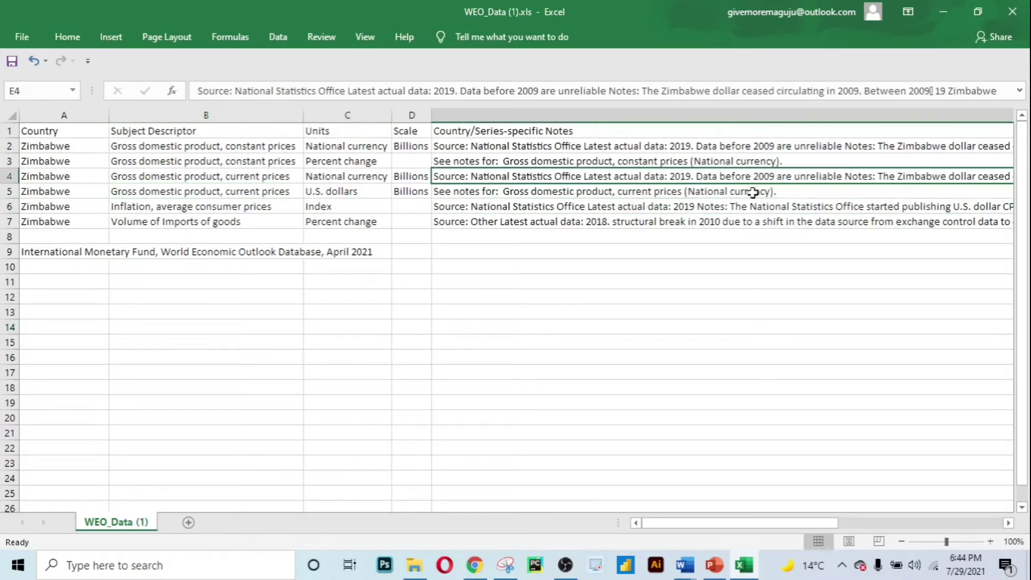